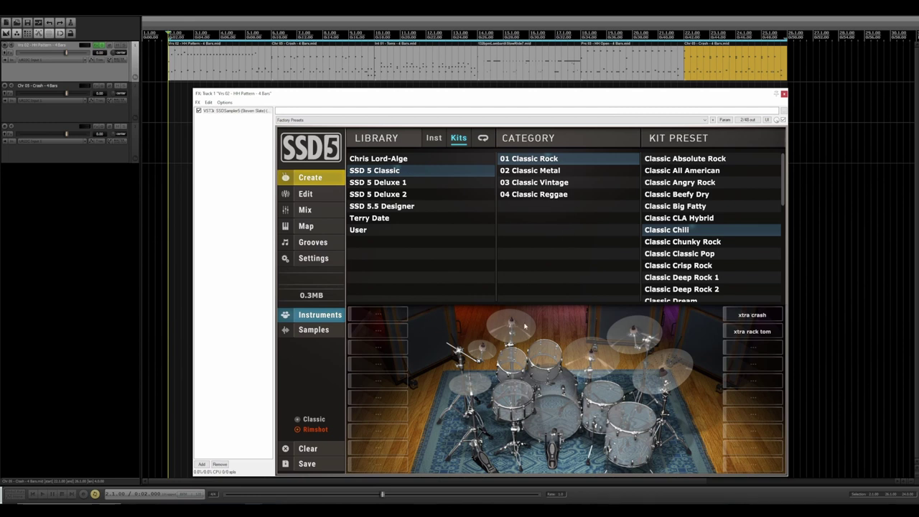
Switch to individual instruments and look through the kicks in SSD 5 Classic Signature, Classic Vol.1 and Classic Vol.2.
drag(480, 99, 475, 89)
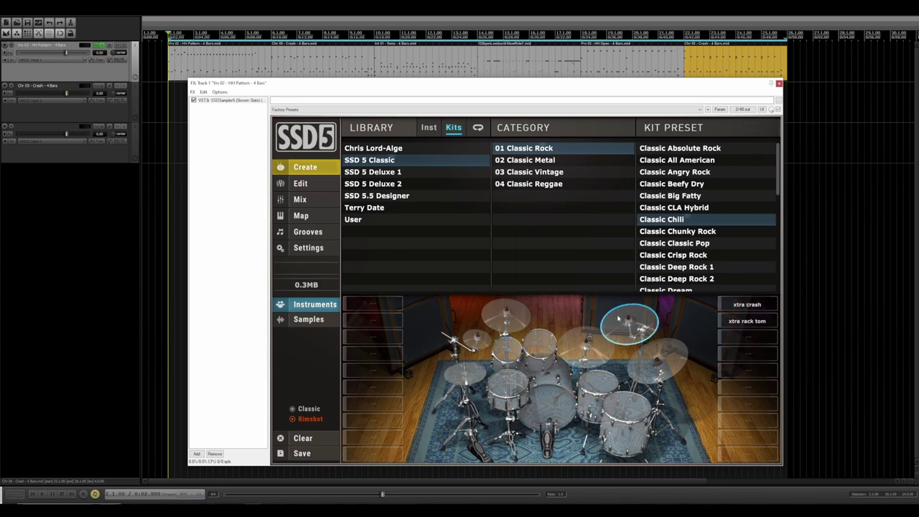
click(426, 127)
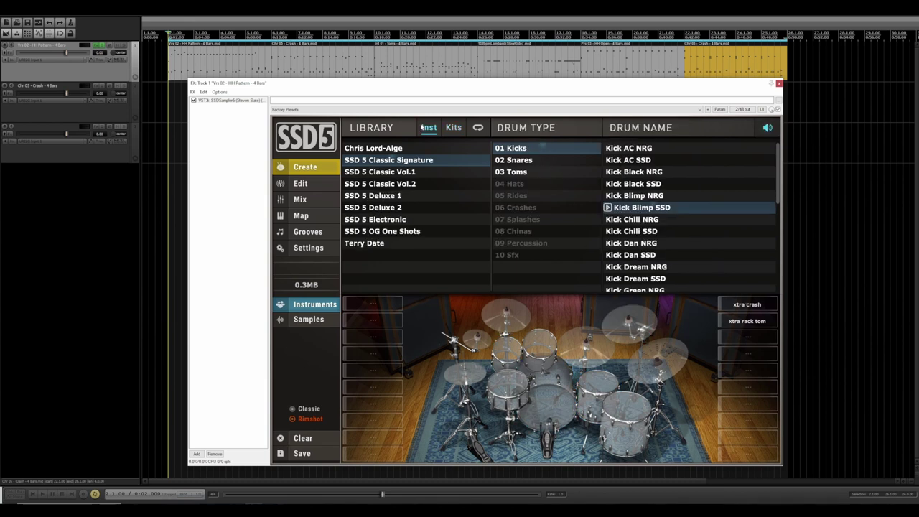
scroll(634, 158, down, 5)
scroll(634, 159, up, 5)
click(377, 173)
scroll(635, 165, down, 2)
scroll(636, 165, up, 2)
click(418, 184)
scroll(653, 166, down, 5)
scroll(653, 166, up, 5)
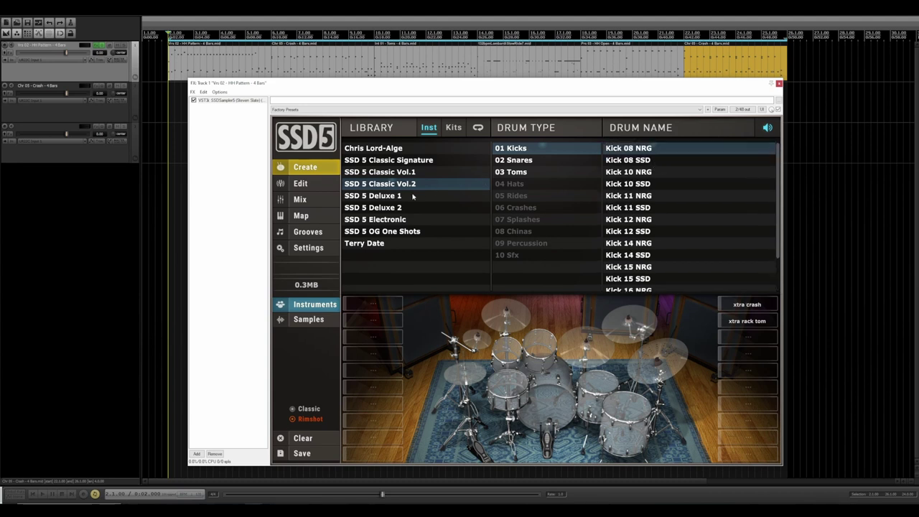
Look through the kick lists of the SSD 5 Deluxe 1, Deluxe 2, Electronic and OG One Shots libraries.
click(409, 196)
scroll(653, 174, down, 1)
scroll(668, 175, up, 1)
click(363, 207)
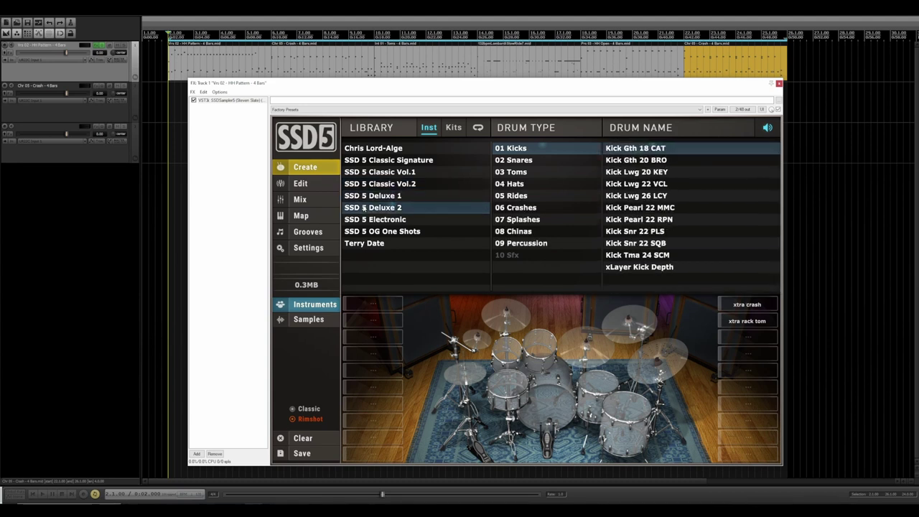
click(439, 219)
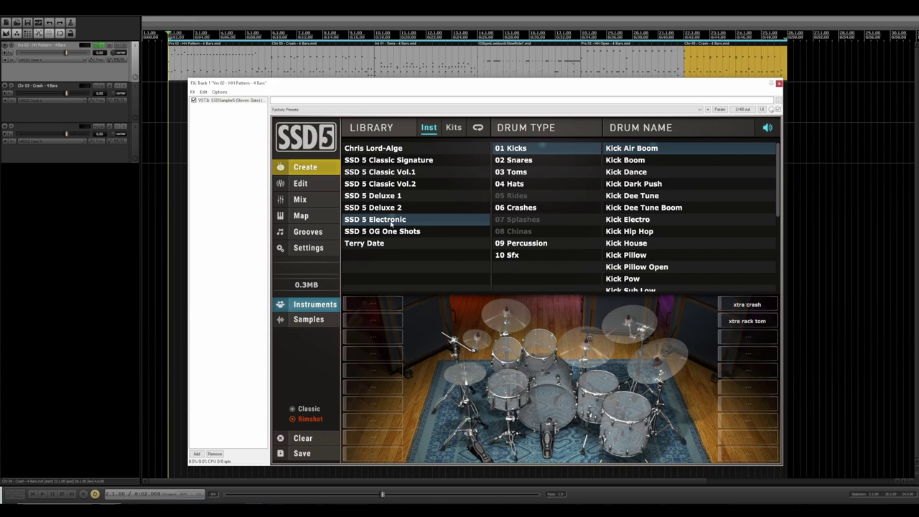
click(404, 231)
Audition the SSD 5 Electronic kicks from Kick Dance through Kick Electro.
click(409, 222)
click(637, 175)
click(655, 186)
click(657, 196)
click(664, 208)
click(652, 220)
Audition the Pearl, Snr 22 SQB and Tma 24 SCM kicks in the SSD 5 Deluxe 2 library.
click(393, 161)
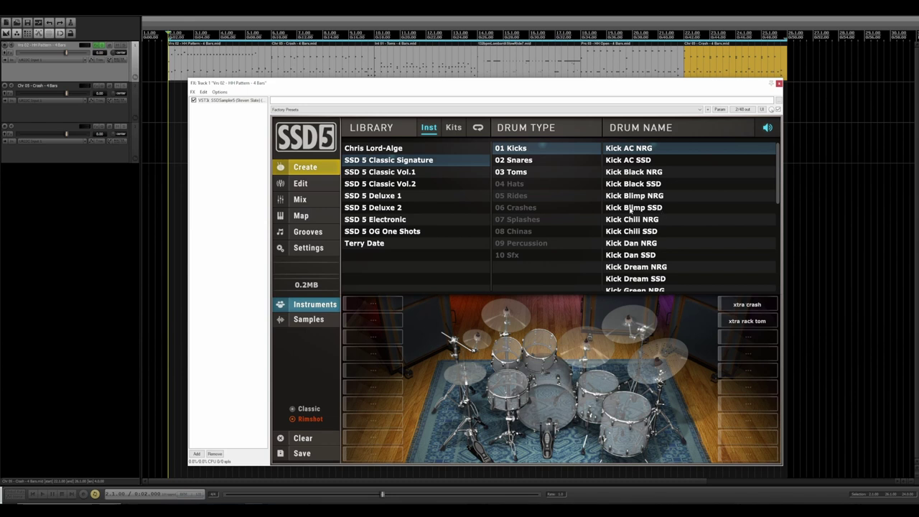
click(395, 200)
click(394, 207)
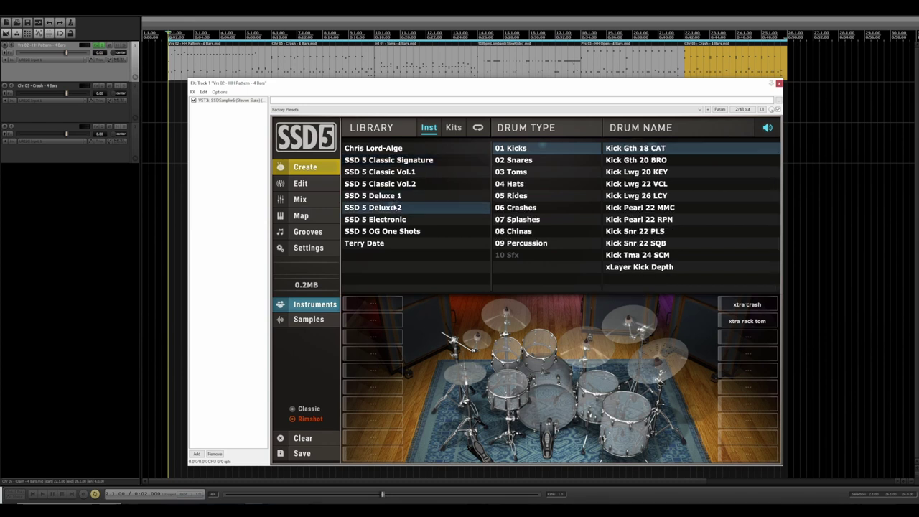
click(678, 257)
click(684, 244)
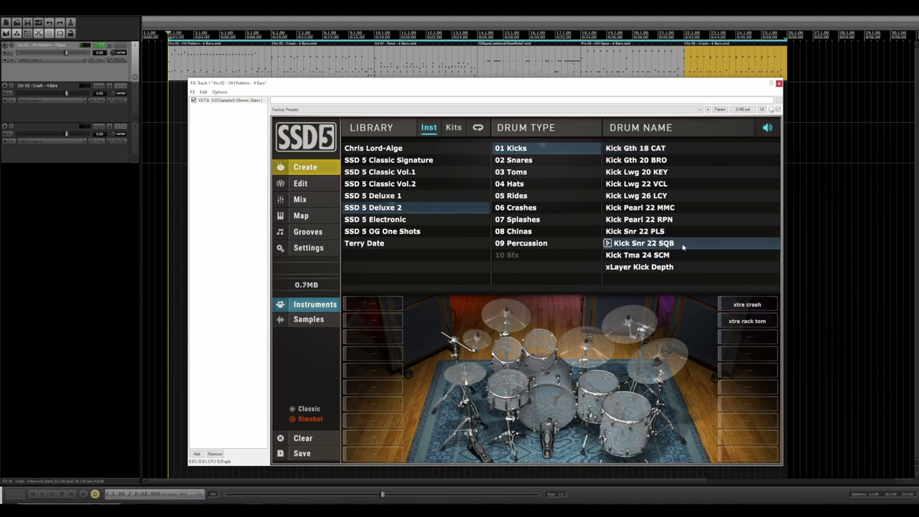
click(684, 220)
click(684, 208)
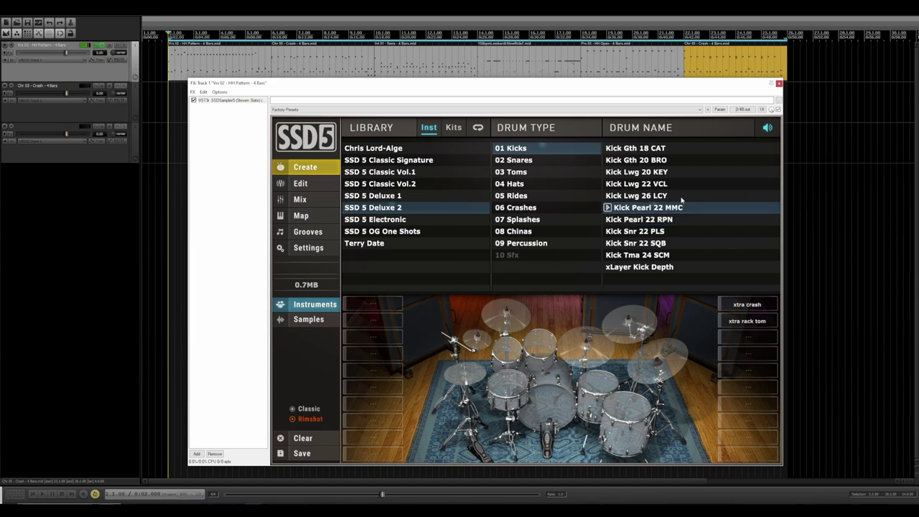
key(Down)
click(688, 208)
click(680, 257)
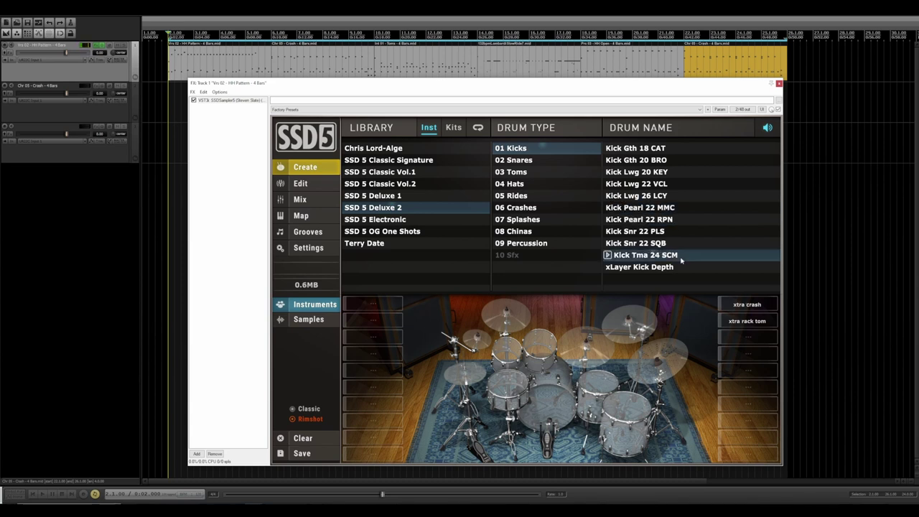
click(681, 244)
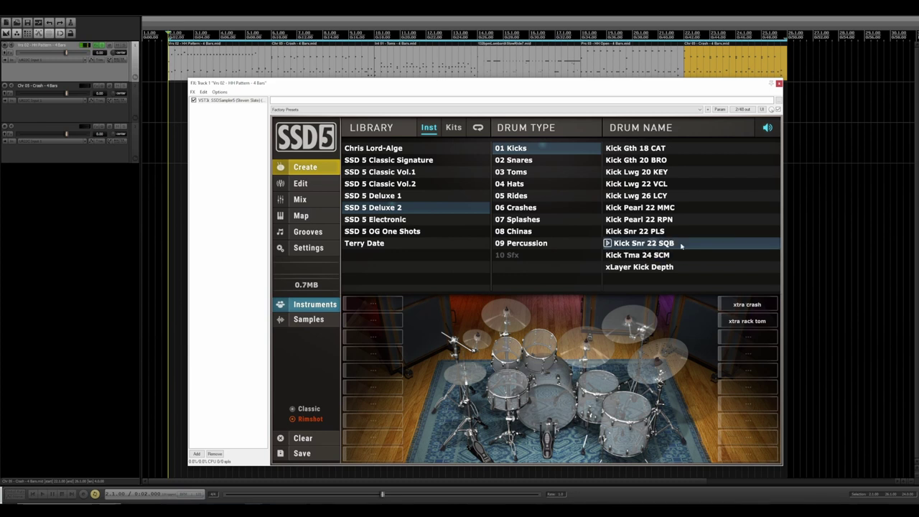
Audition the Lwg and Gth kicks in the SSD 5 Deluxe 2 library.
click(687, 184)
click(685, 173)
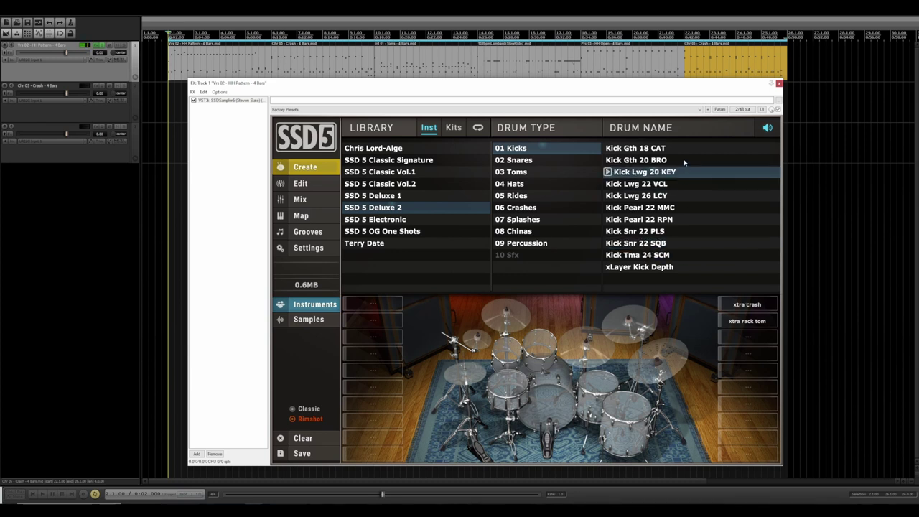
click(683, 158)
click(683, 148)
click(680, 173)
click(678, 184)
click(675, 195)
Load Kick Pearl 22 MMC onto the kit's kick drum and play the drum pattern.
click(683, 207)
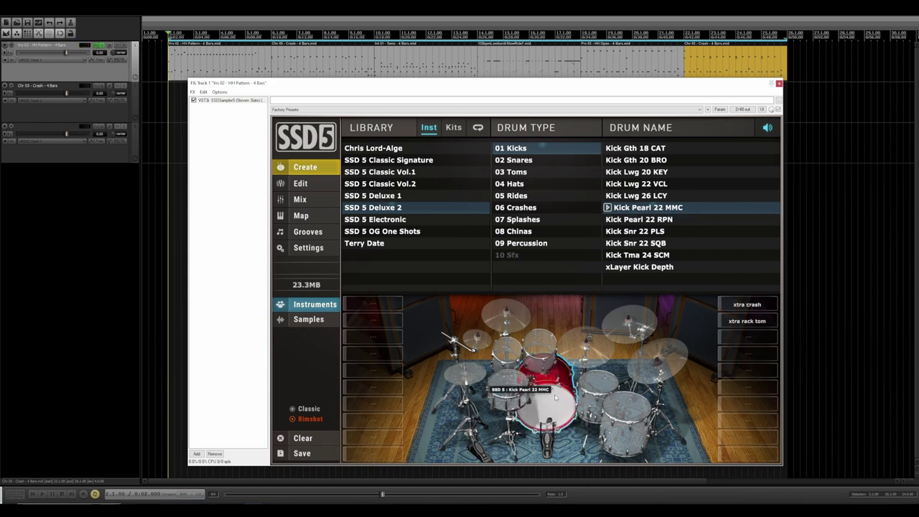
key(space)
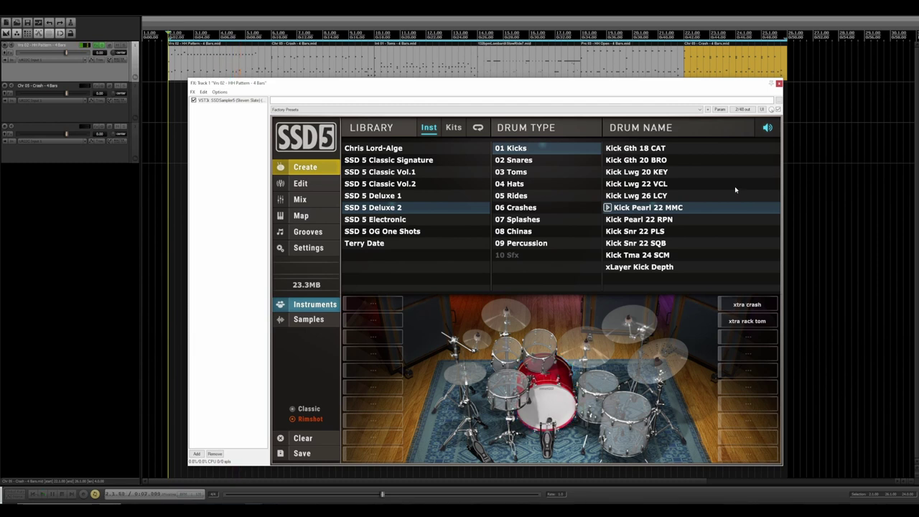
Compare the sound of Kick Tma 24 SCM with Kick Pearl 22 MMC.
click(638, 257)
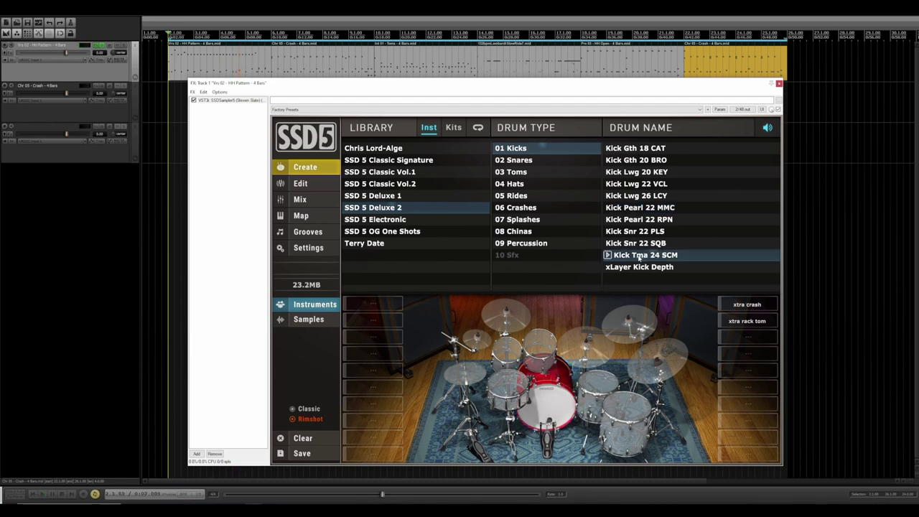
click(640, 208)
click(644, 256)
click(641, 207)
click(632, 257)
Load Kick Tma 24 SCM into the first empty instrument slot and play the pattern to hear the layered kicks.
drag(646, 256, 362, 304)
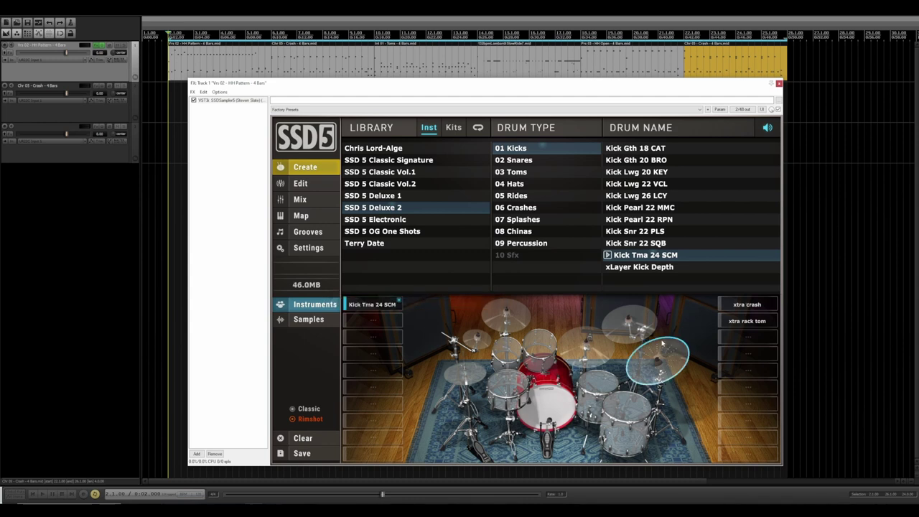
key(space)
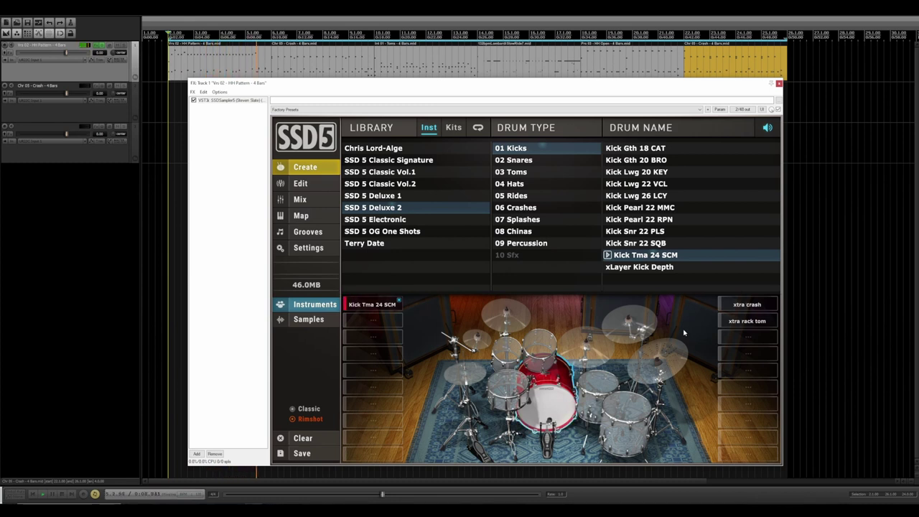
key(space)
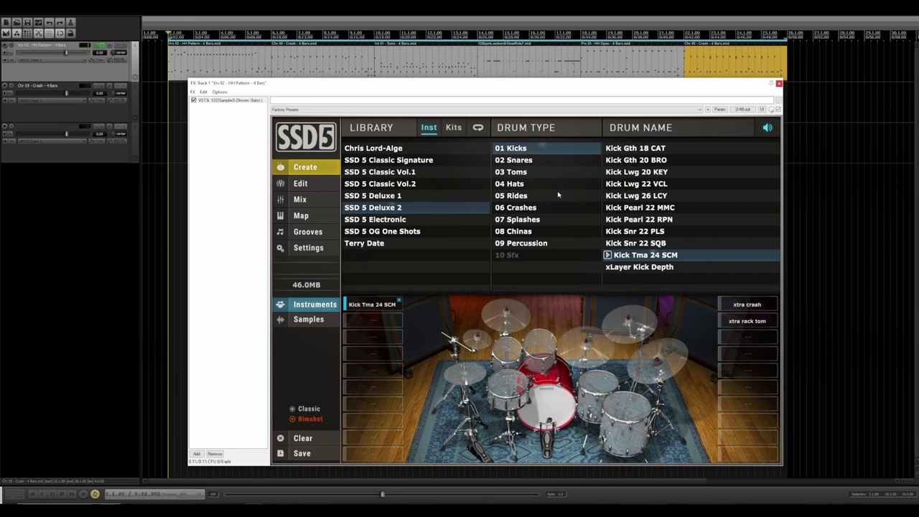
Audition the SSD 5 Classic Signature kicks from Kick Black NRG through Kick Dream SSD.
click(392, 160)
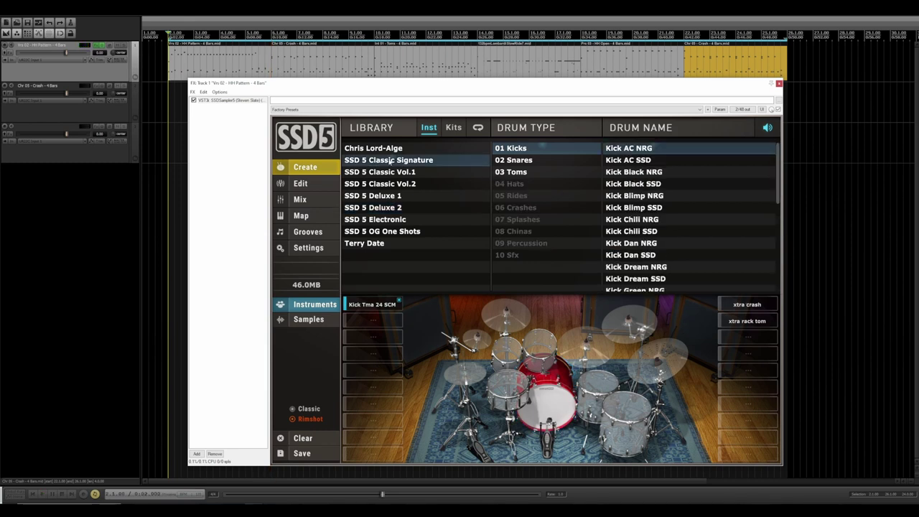
click(675, 173)
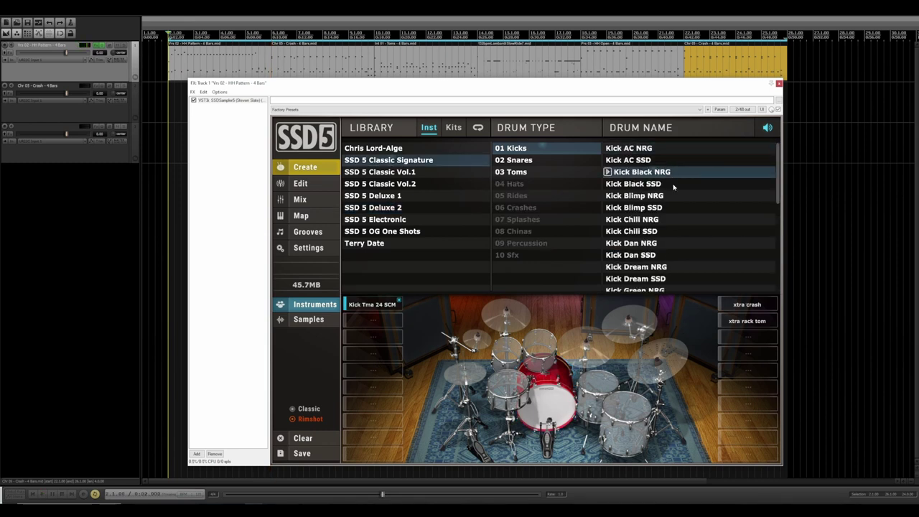
click(673, 185)
click(675, 197)
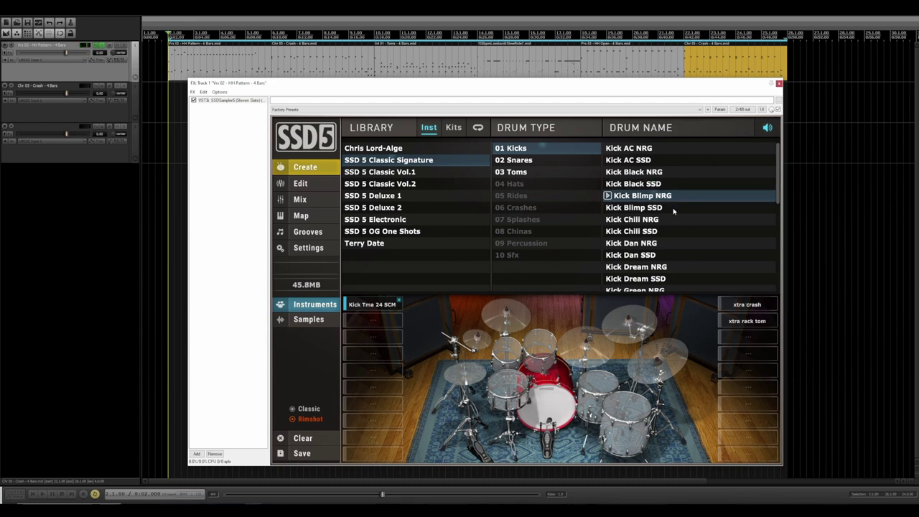
click(673, 209)
click(671, 221)
click(670, 233)
click(665, 245)
click(664, 256)
click(664, 266)
click(675, 279)
Audition the ToneDef and Tommy kicks at the end of the Classic Signature list, comparing Kick Tommy SSD with Kick Slate SSD.
scroll(673, 277, down, 1)
scroll(675, 271, down, 5)
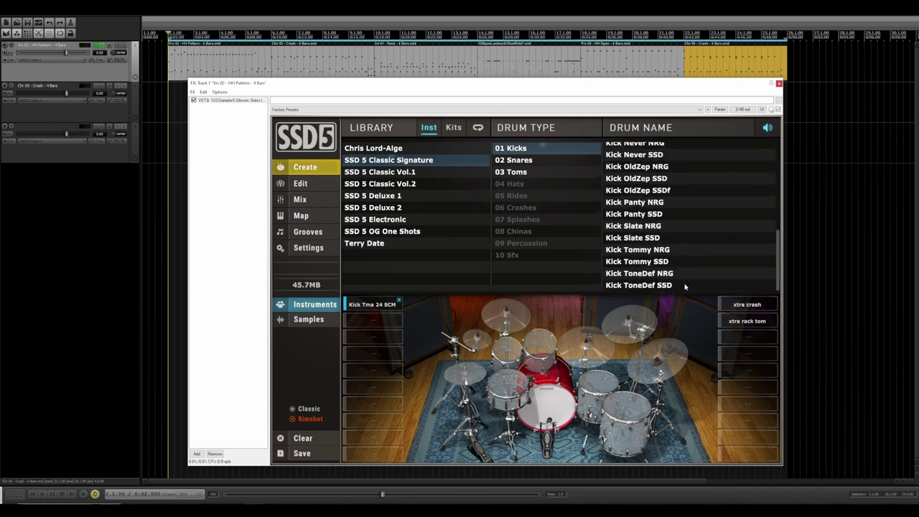
click(686, 284)
click(686, 274)
click(684, 263)
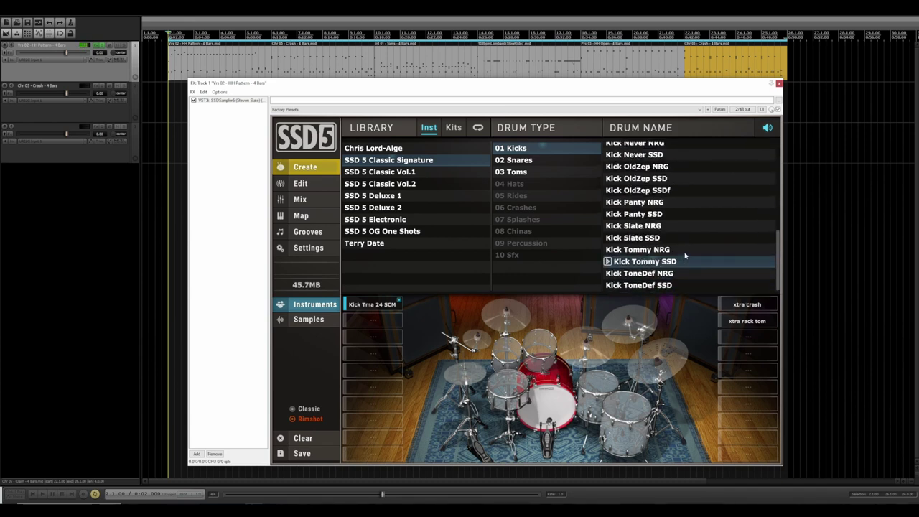
click(683, 252)
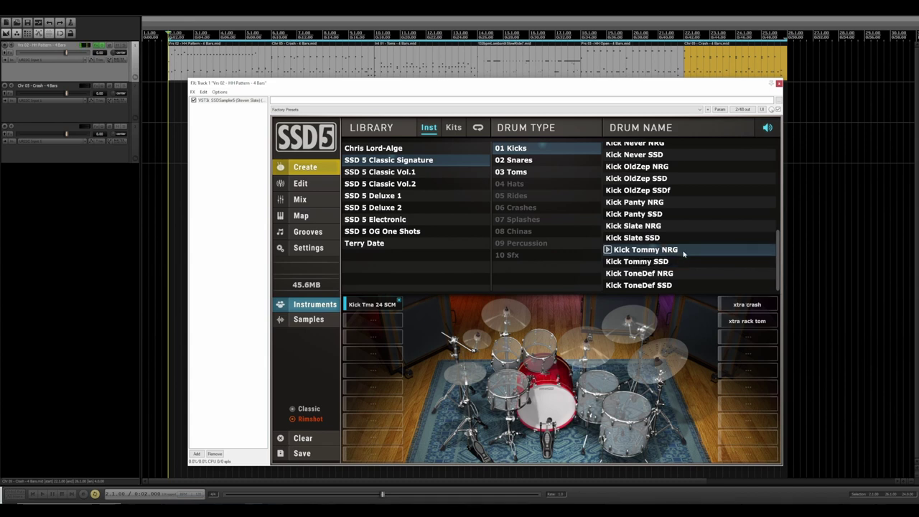
click(682, 263)
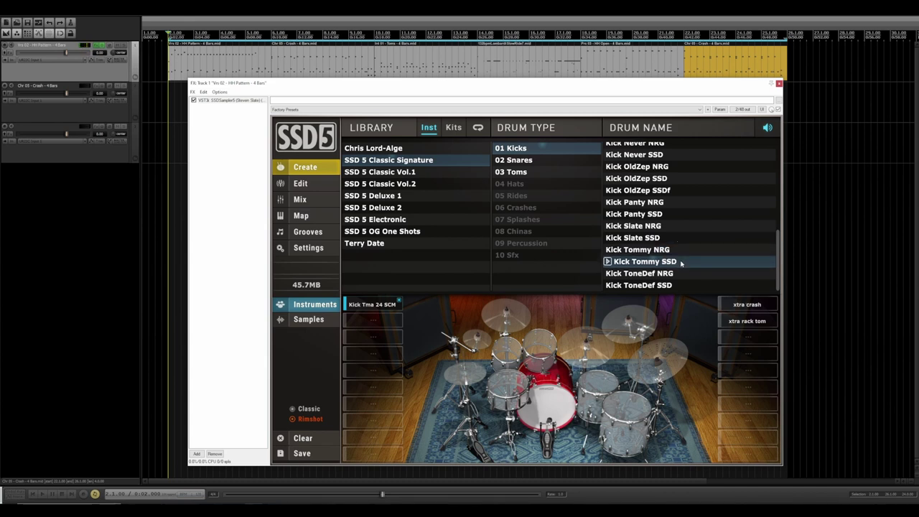
click(680, 238)
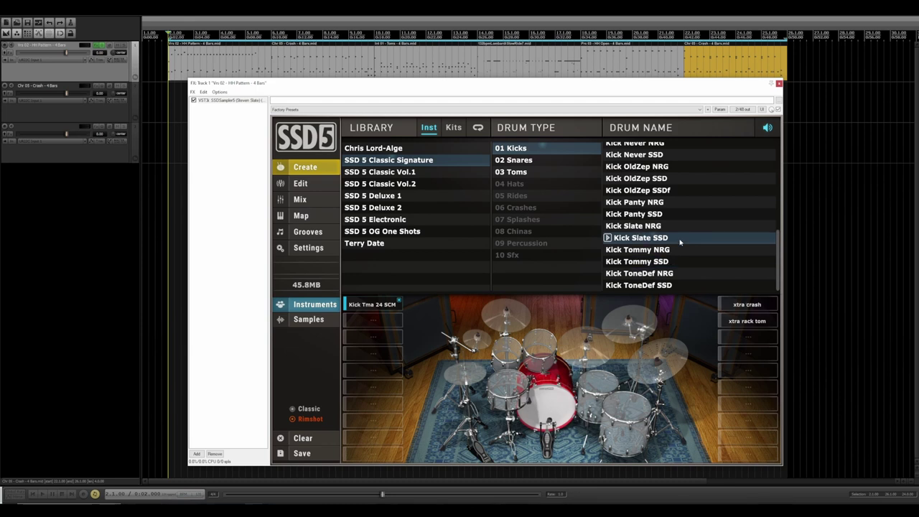
click(679, 263)
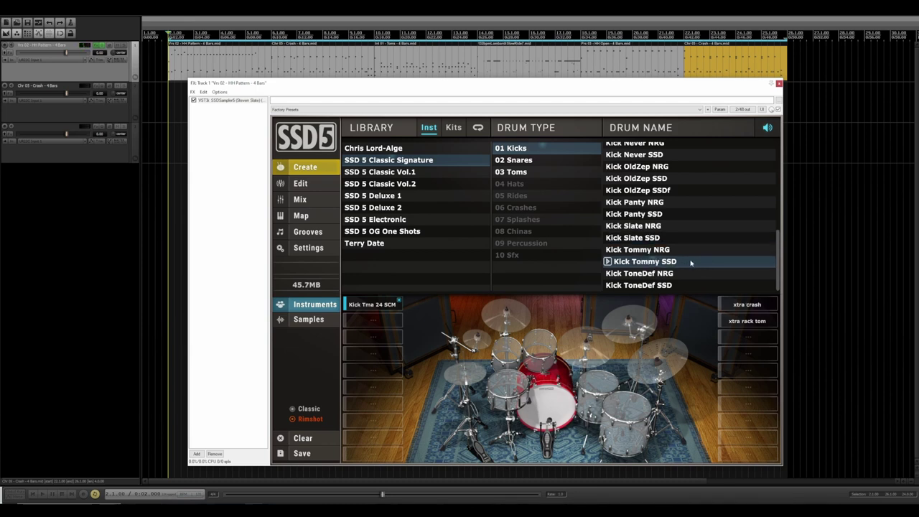
Audition the Slate and Panty kicks and Kick OldZep SSDf in the Classic Signature library.
click(679, 239)
click(675, 226)
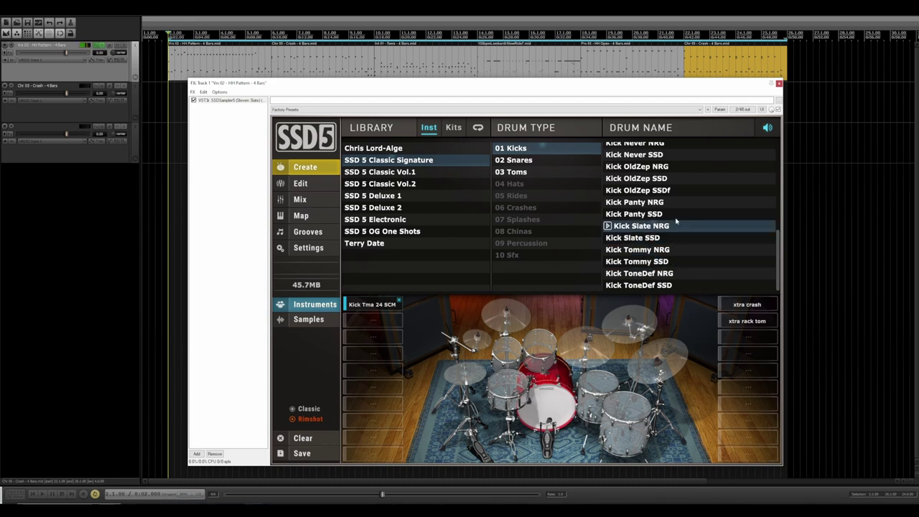
click(676, 214)
click(677, 204)
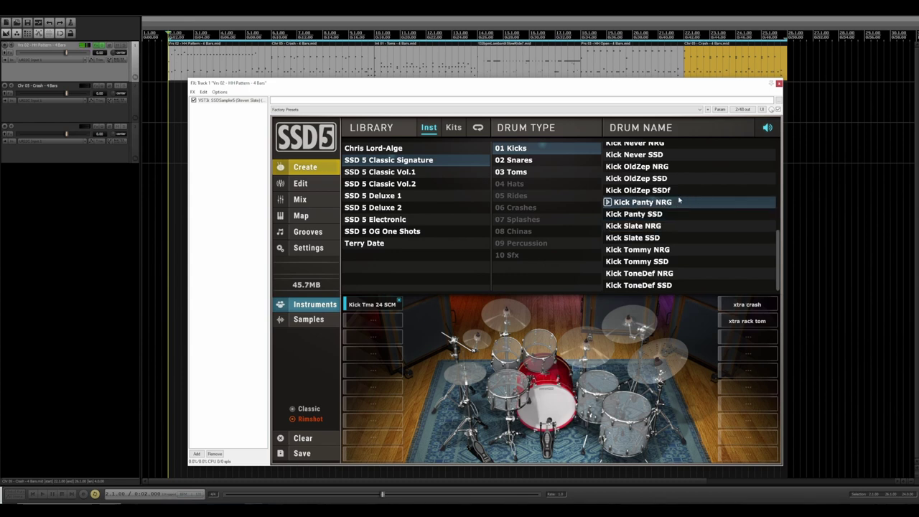
click(678, 192)
Load Kick Tommy SSD into the second instrument slot and play the pattern with all layered kicks.
click(682, 261)
drag(687, 262, 374, 321)
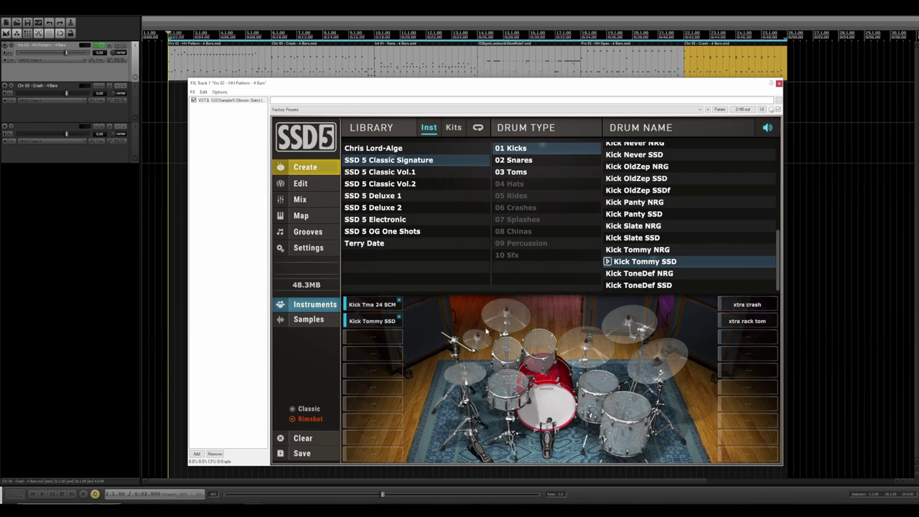
key(space)
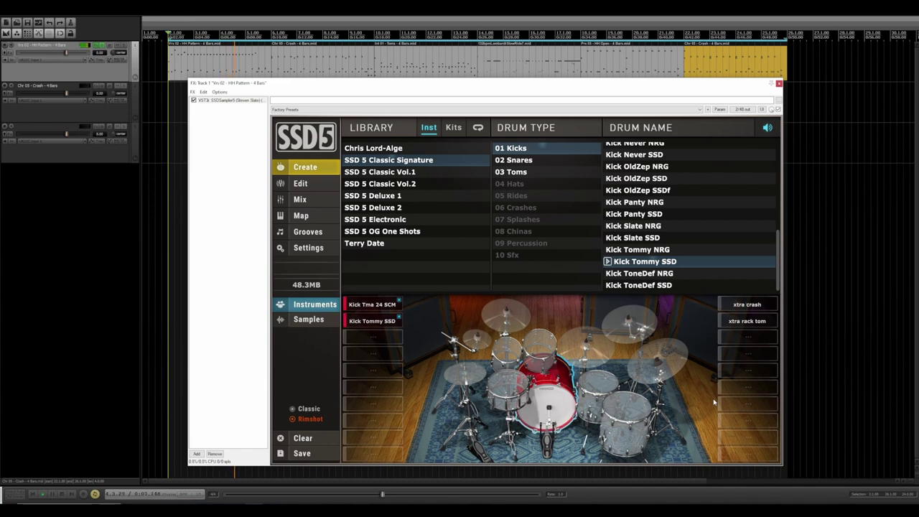
key(space)
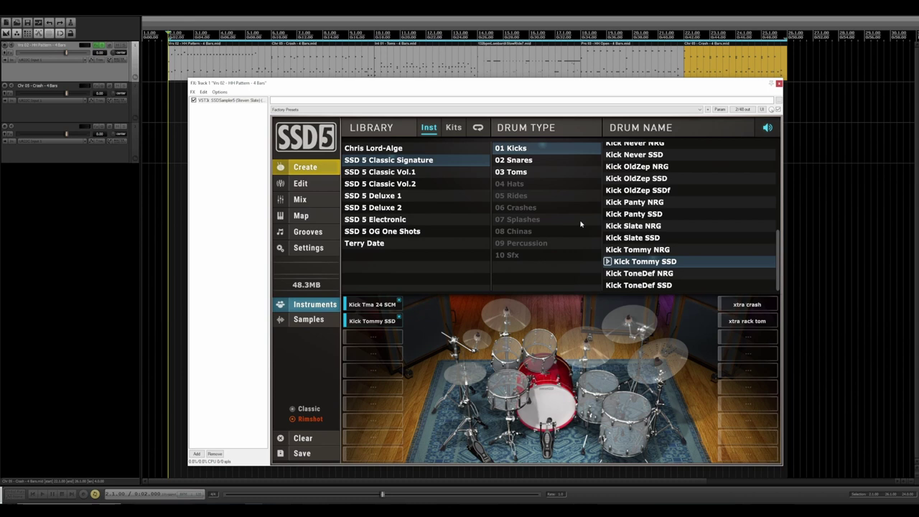
Audition the SSD 5 Deluxe 2 snares from Snare Tma 6.5 SCM back through Snare Pearl 5 CSM.
click(538, 161)
scroll(617, 214, up, 8)
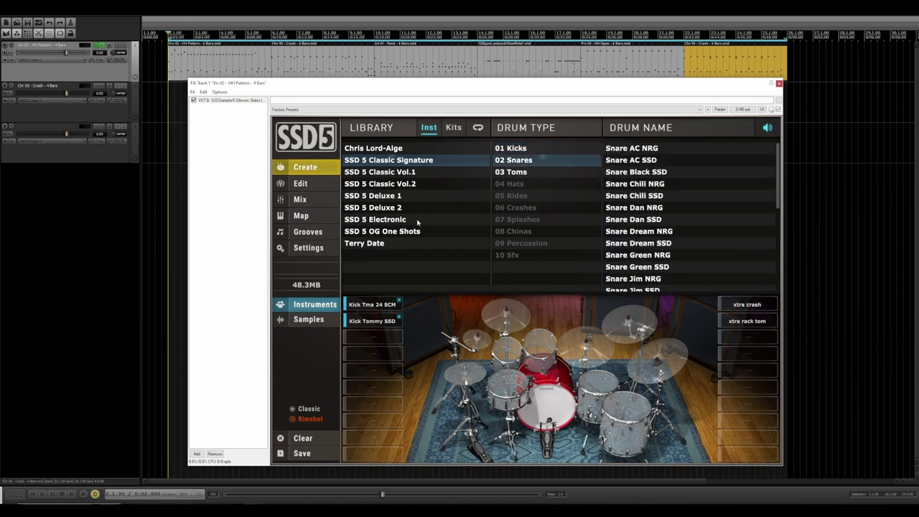
click(417, 208)
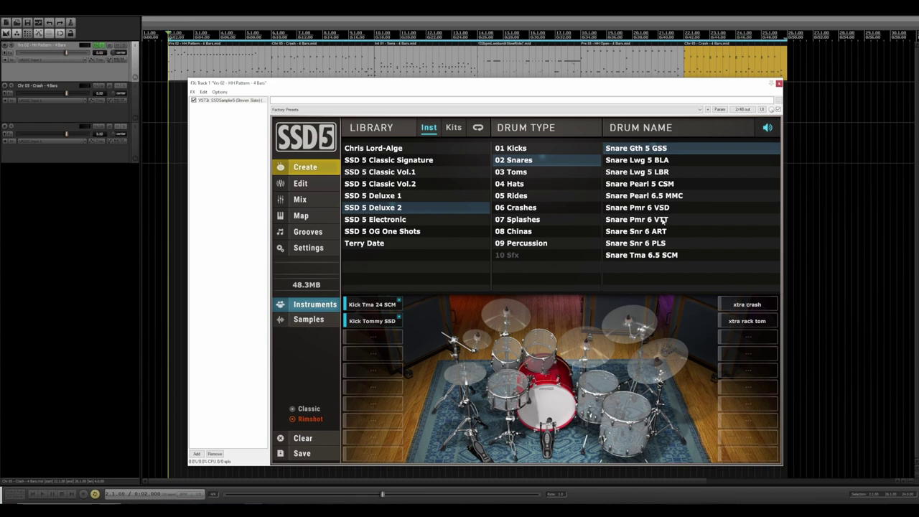
click(638, 257)
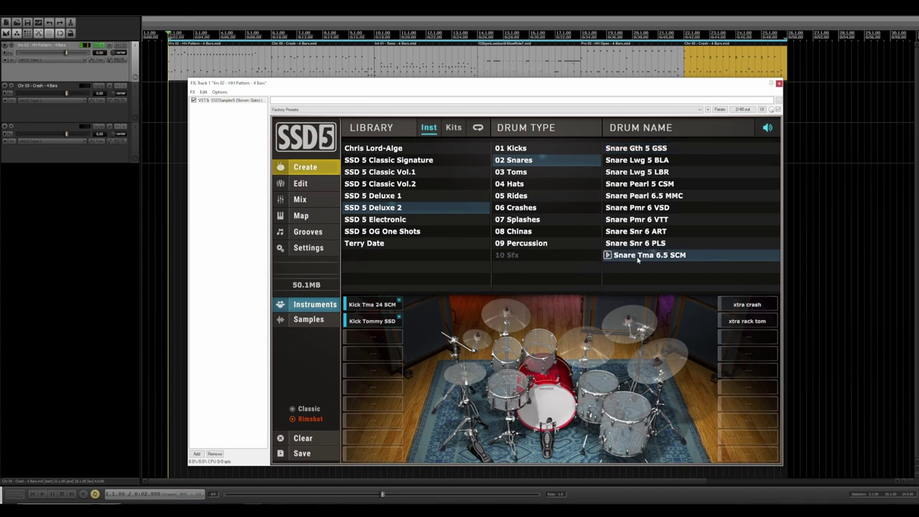
click(644, 246)
click(658, 231)
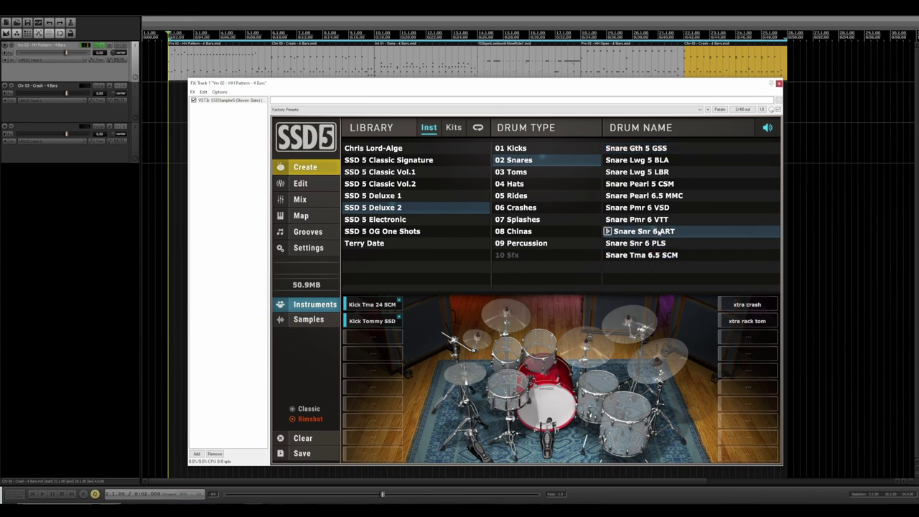
click(662, 219)
click(663, 208)
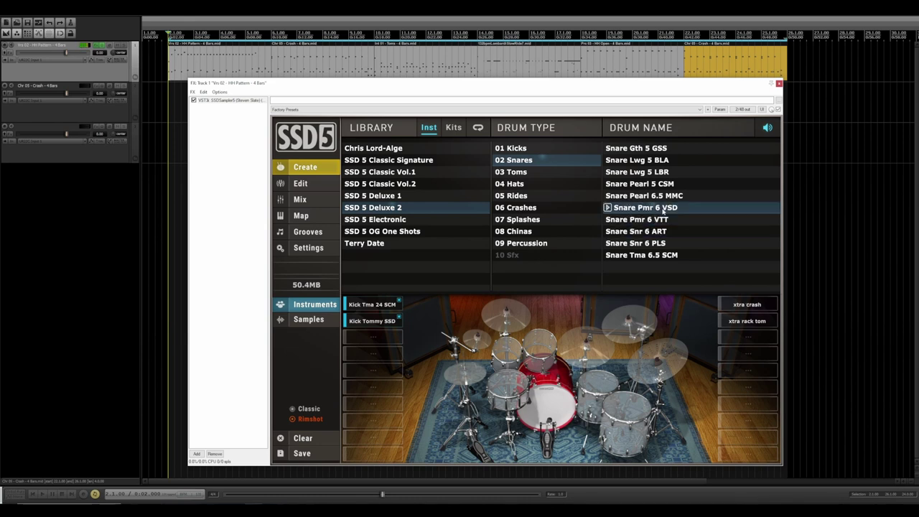
click(662, 197)
click(662, 185)
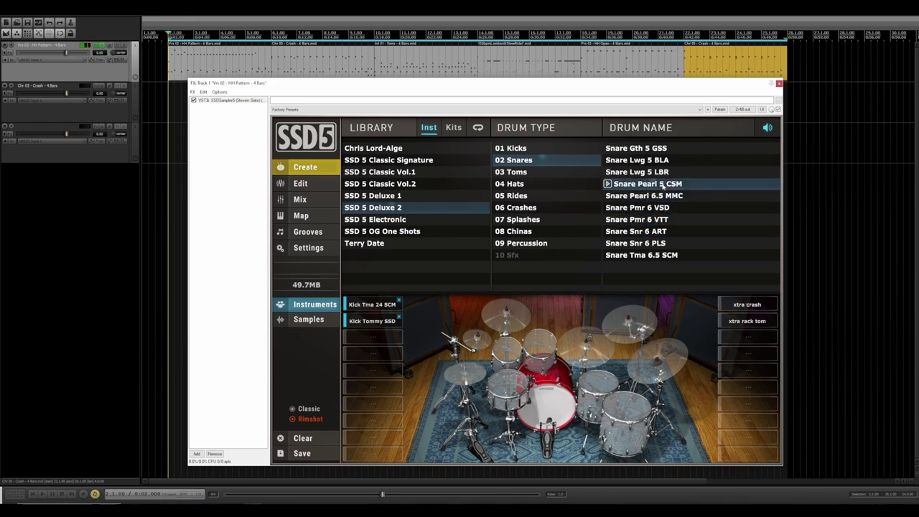
Audition Snare Pearl 6.5 MMC and compare the Lwg and Gth snares in the Deluxe 2 library.
click(691, 195)
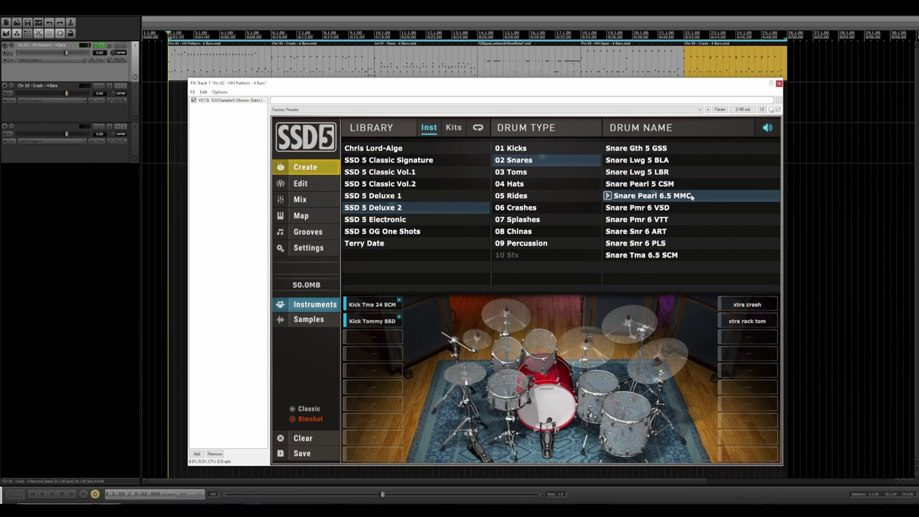
click(680, 177)
click(676, 161)
click(675, 149)
click(676, 161)
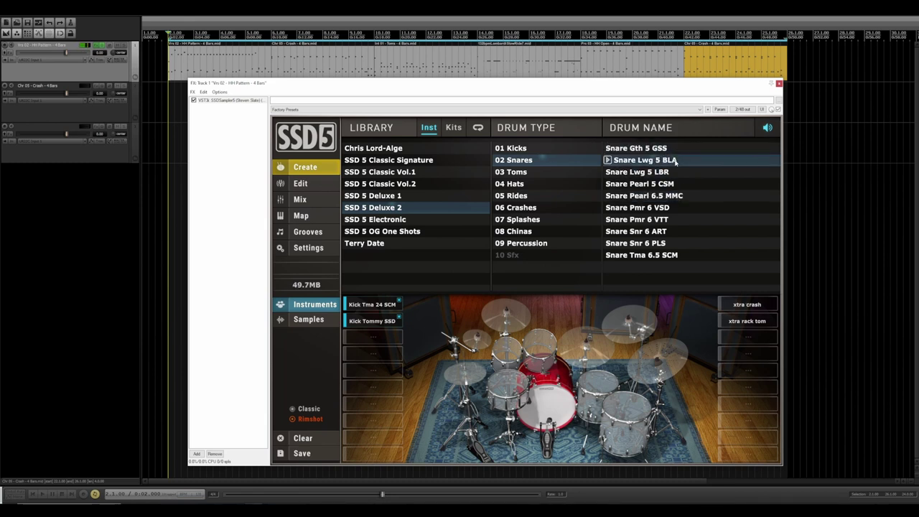
Audition the SSD 5 Deluxe 1 snares from Snare Dnt 6.5 STL through Snare Pearl 6.5 RBB.
click(415, 198)
click(670, 160)
click(668, 172)
click(668, 183)
click(667, 195)
click(668, 209)
click(669, 219)
click(667, 231)
click(666, 243)
click(667, 255)
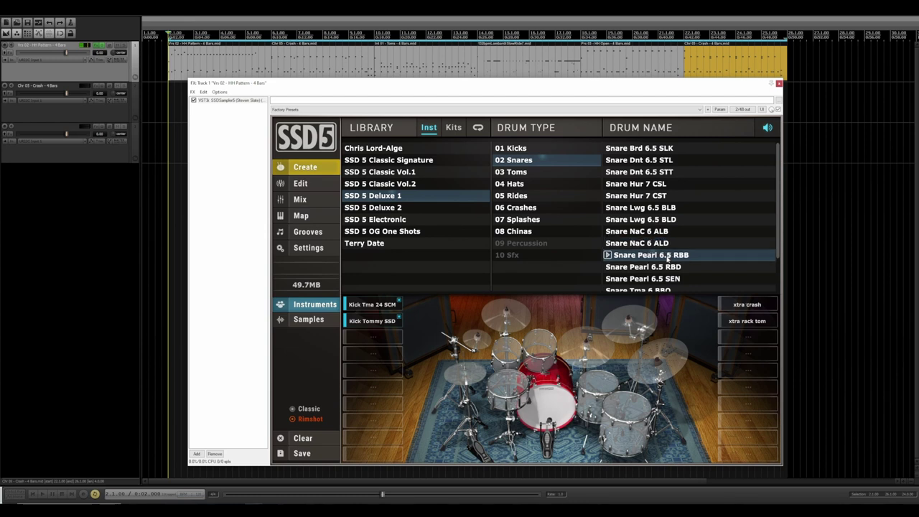
Audition Snare Tma 6 BBO, Snare Tma 6 BBR and Snare Yha 6 JAZ in the Deluxe 1 library.
scroll(670, 258, down, 2)
click(671, 250)
click(673, 264)
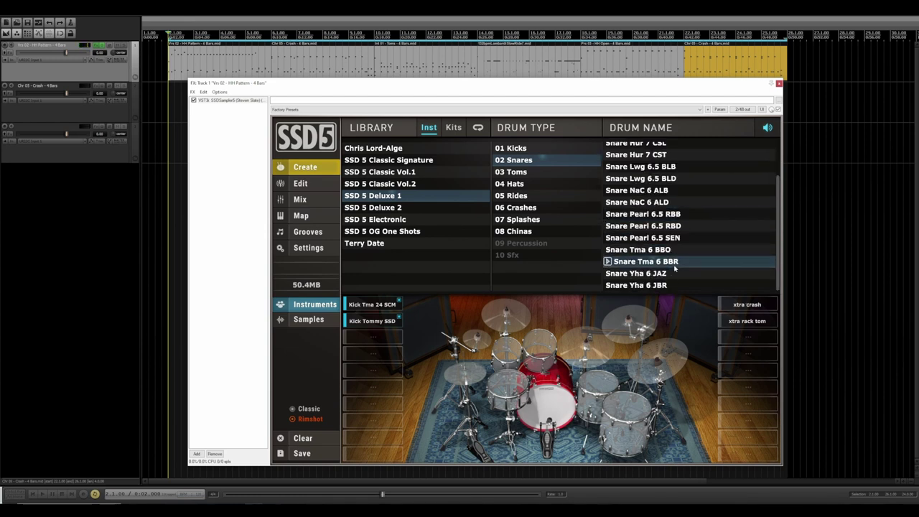
click(671, 277)
Load Snare Tma 6.5 SCM from SSD 5 Deluxe 2 onto the kit's snare drum and play the pattern.
click(412, 208)
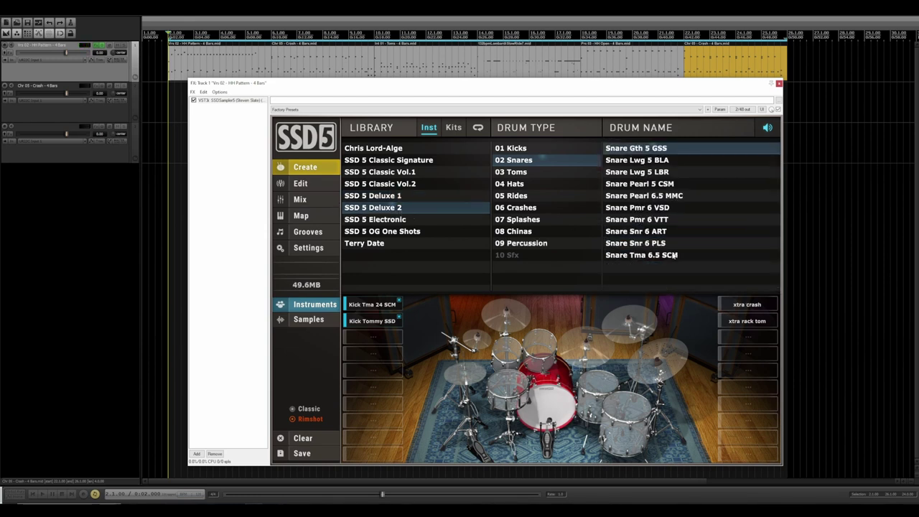
click(703, 257)
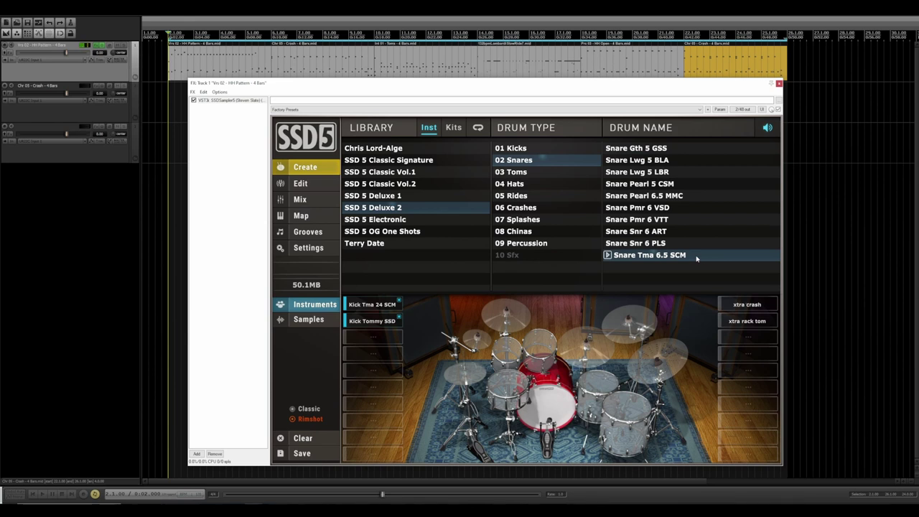
drag(695, 258, 495, 387)
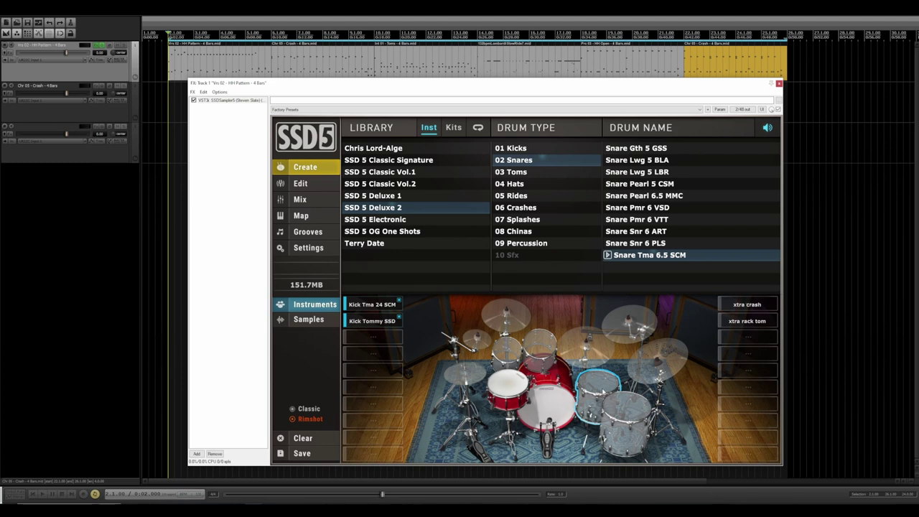
key(space)
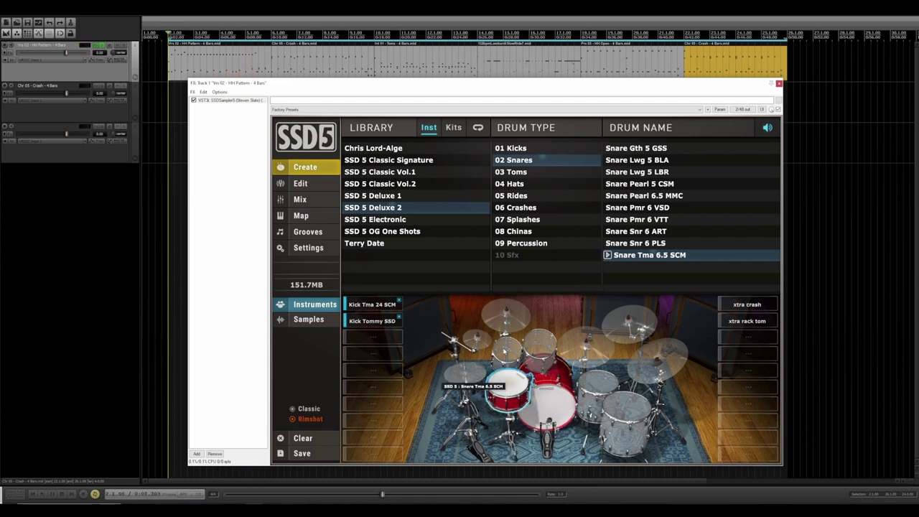
Audition the first SSD 5 Classic Vol.2 snares, comparing Snare 11 NRG, Snare 11 SSD and Snare 11a NRG.
click(427, 184)
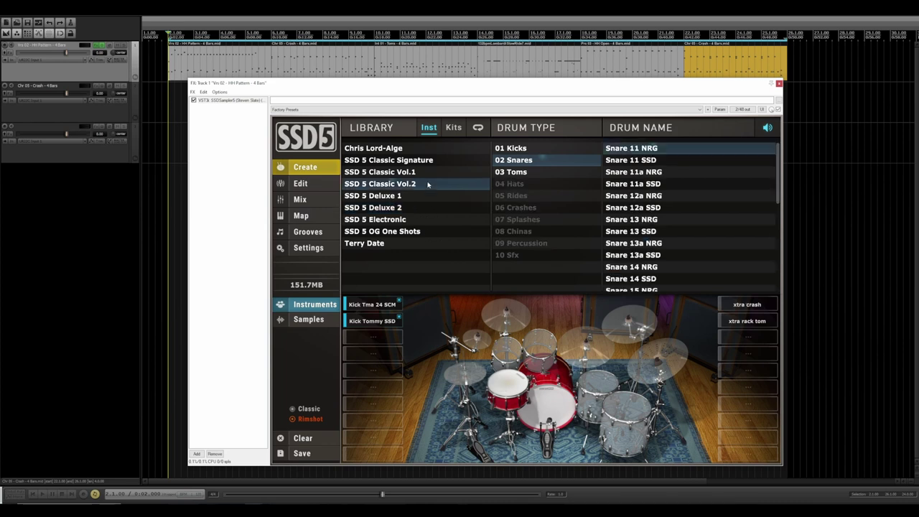
click(670, 149)
click(677, 161)
click(675, 148)
click(675, 173)
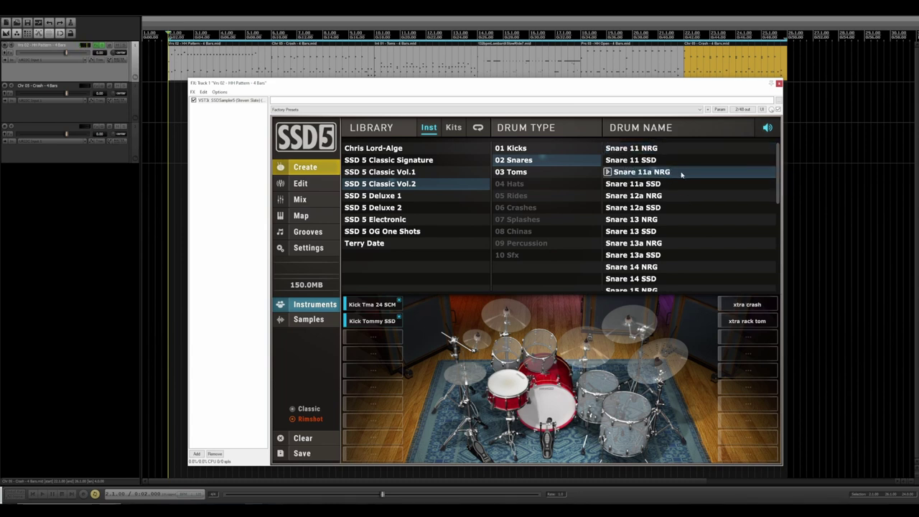
Audition the Classic Vol.2 snares from Snare 11a SSD through Snare 13a SSD.
click(680, 184)
click(678, 196)
click(676, 208)
click(676, 220)
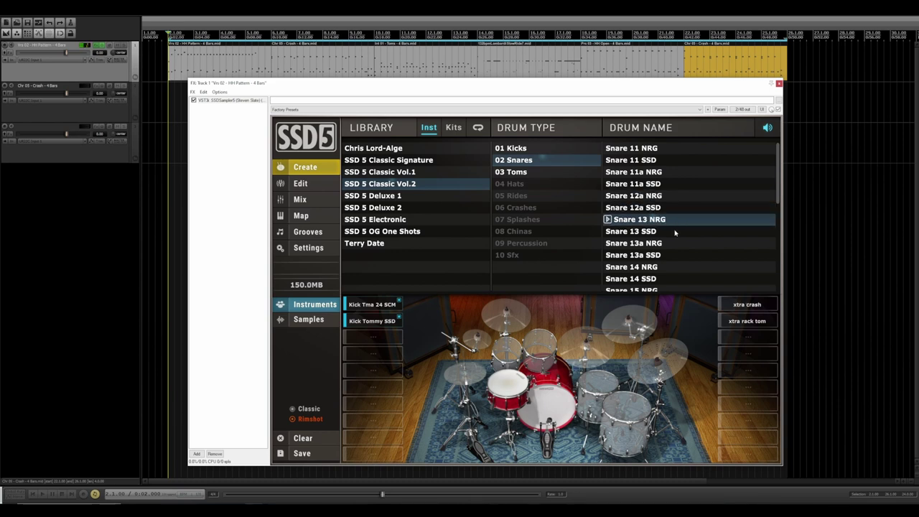
click(675, 231)
click(677, 243)
click(678, 255)
Audition the Classic Vol.2 snares from Snare 14 NRG through Snare 17 NRG, replaying Snare 14 SSD and Snare 15 NRG.
scroll(678, 249, down, 5)
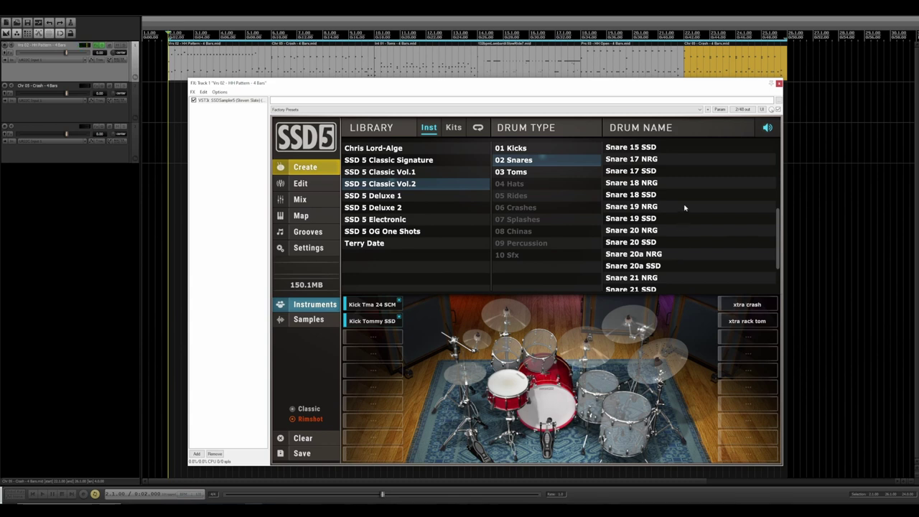
scroll(683, 206, up, 3)
click(675, 190)
click(676, 204)
click(673, 214)
click(675, 202)
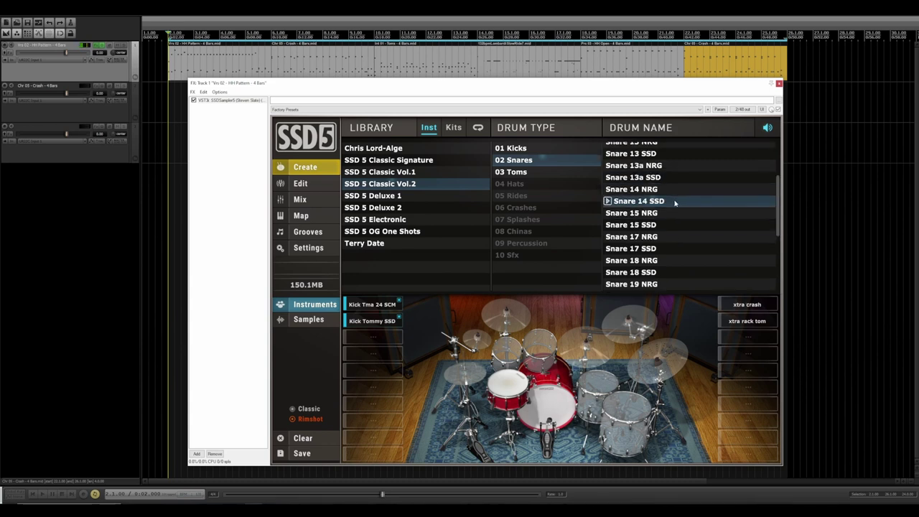
click(674, 212)
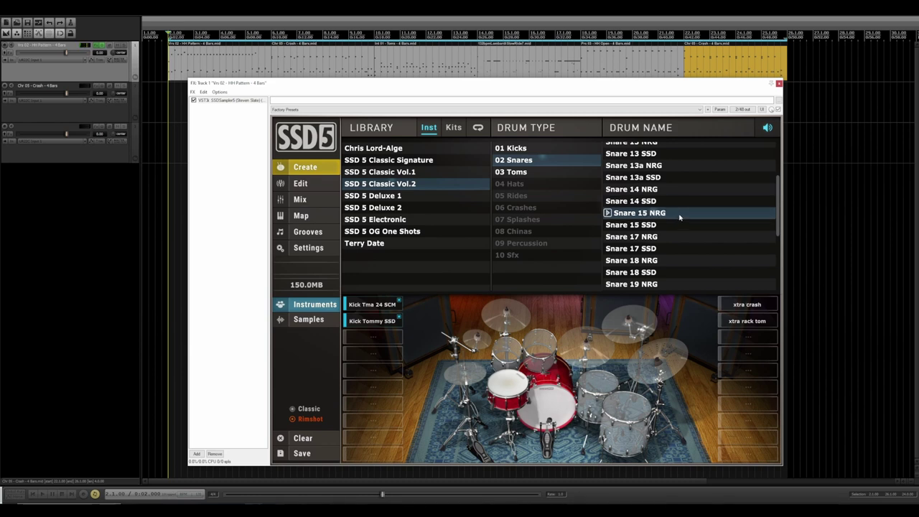
click(675, 226)
click(675, 237)
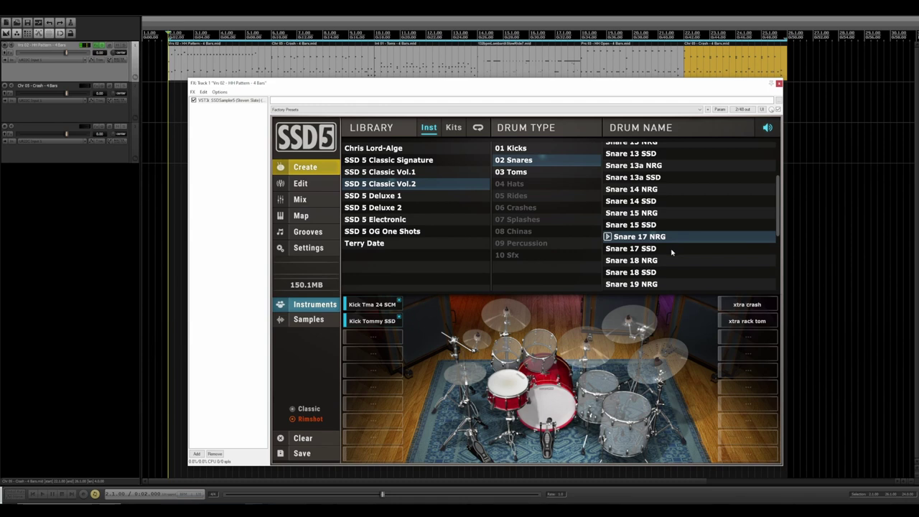
Audition the Classic Vol.2 snares from Snare 17 SSD through Snare 21 NRG.
click(671, 251)
click(672, 261)
scroll(675, 264, down, 3)
click(678, 201)
click(677, 206)
click(672, 219)
click(675, 231)
click(675, 243)
click(675, 255)
click(674, 267)
click(672, 278)
Audition the remaining Classic Vol.2 snares from Snare 21 NRG to the end of the list.
scroll(673, 273, down, 3)
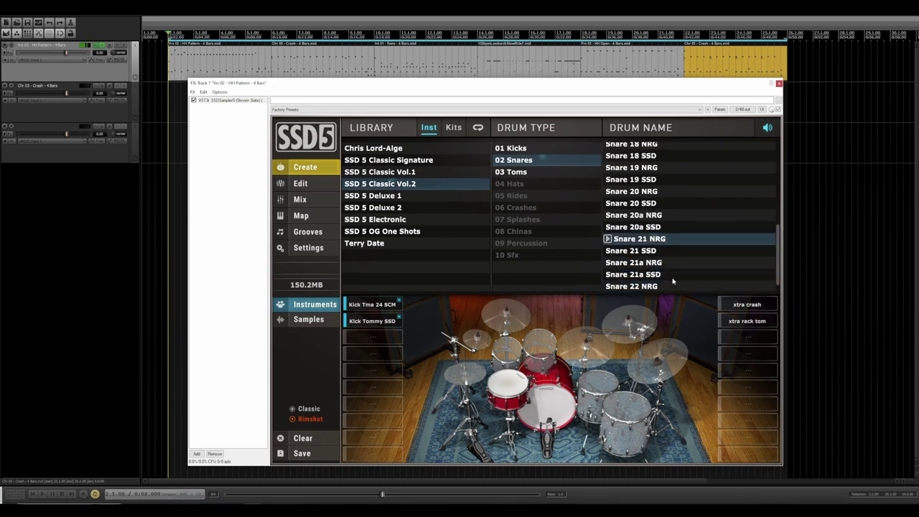
click(674, 235)
click(675, 253)
click(672, 263)
click(673, 274)
click(669, 287)
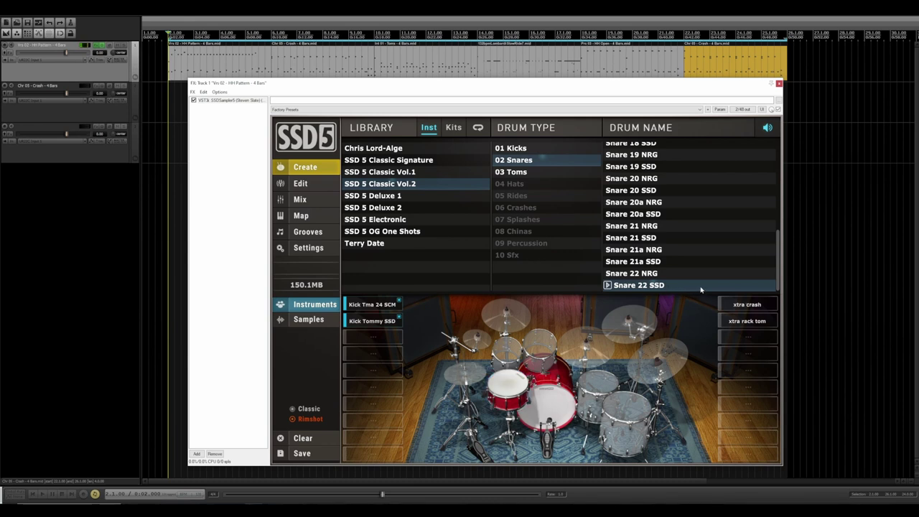
Load Snare 22 SSD into the third instrument slot and play the pattern with the layered snare.
drag(676, 287, 373, 336)
key(space)
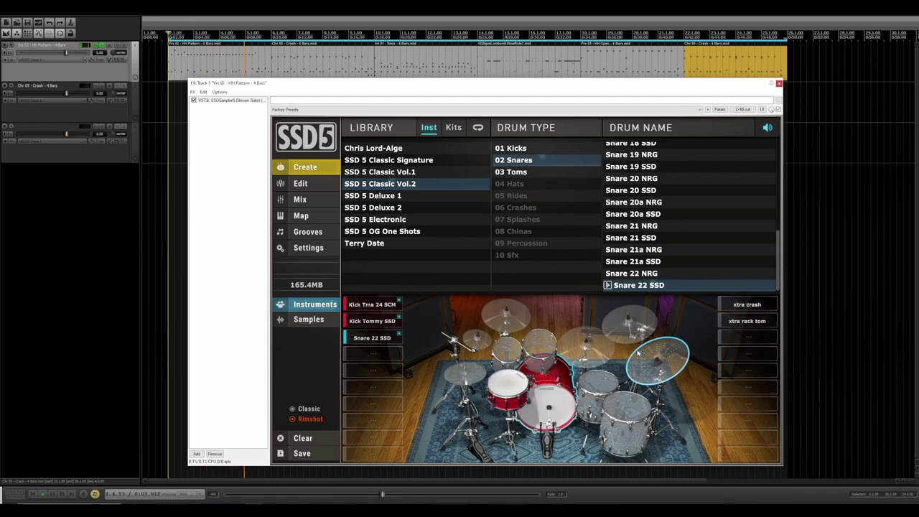
key(space)
Audition the SSD 5 Classic Signature snares from Snare AC NRG through Snare Dan SSD.
click(406, 162)
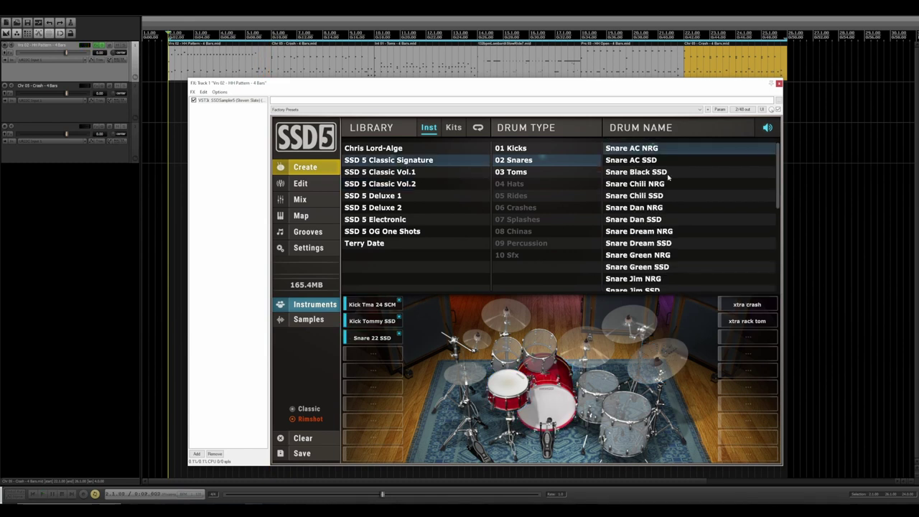
click(685, 152)
click(682, 161)
click(686, 175)
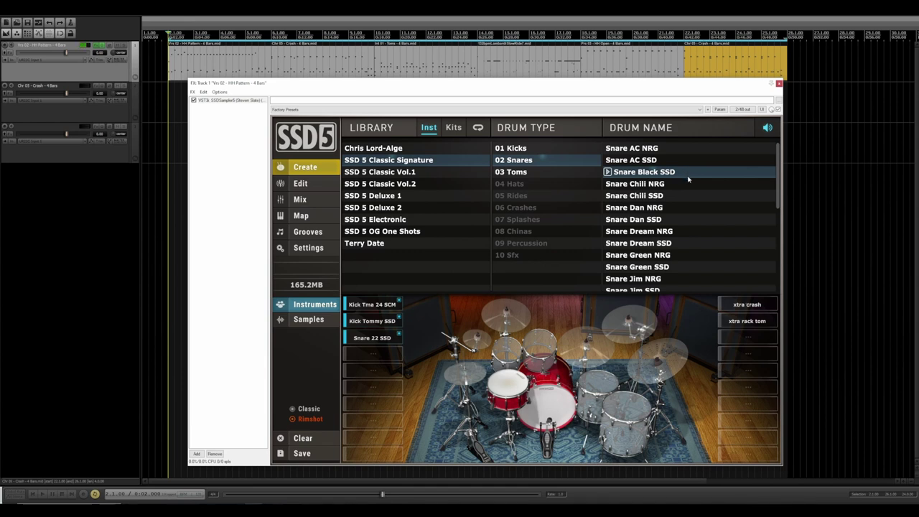
click(687, 186)
click(687, 197)
click(686, 213)
click(683, 220)
Audition and compare the NRG and SSD versions of the Dream and Green snares in the Classic Signature library.
click(684, 233)
click(685, 245)
click(683, 254)
click(692, 246)
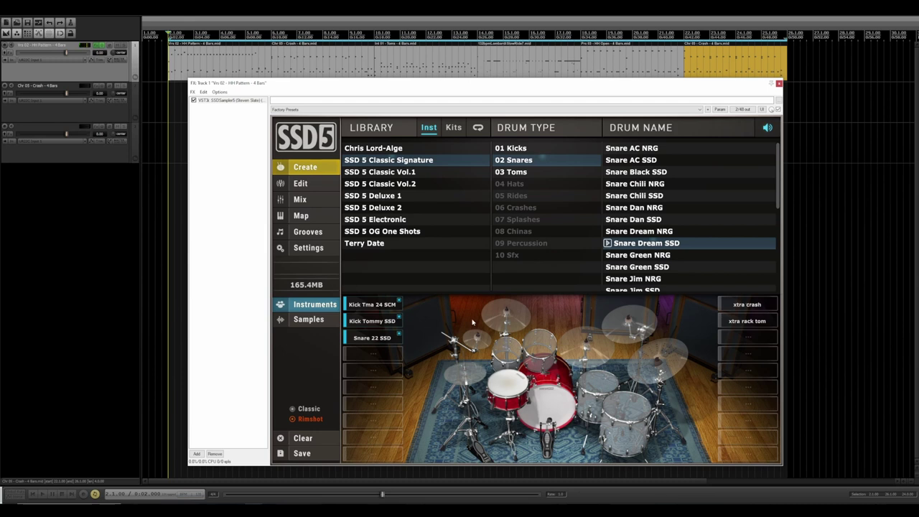
click(687, 257)
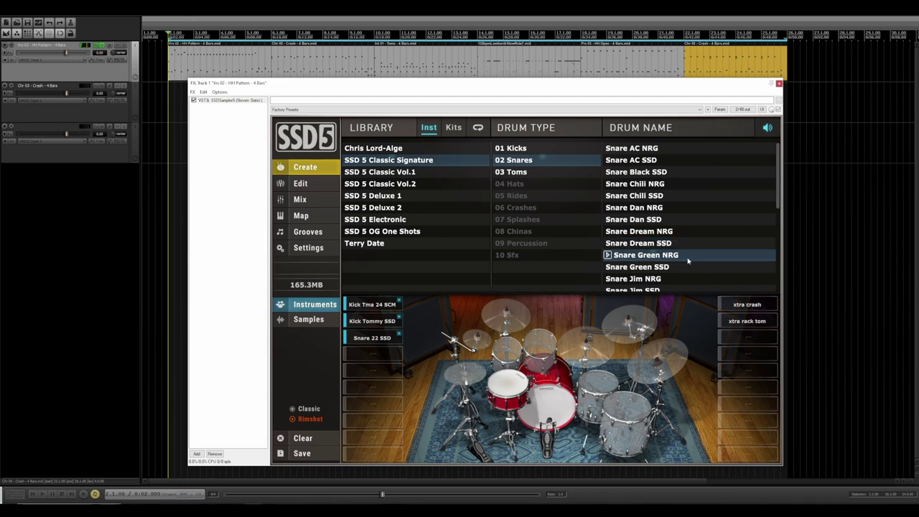
click(684, 268)
click(681, 256)
click(679, 267)
Audition the Classic Signature snares from Snare Jim NRG through Snare Never NRG, returning to Snare Led SSD.
scroll(679, 268, down, 3)
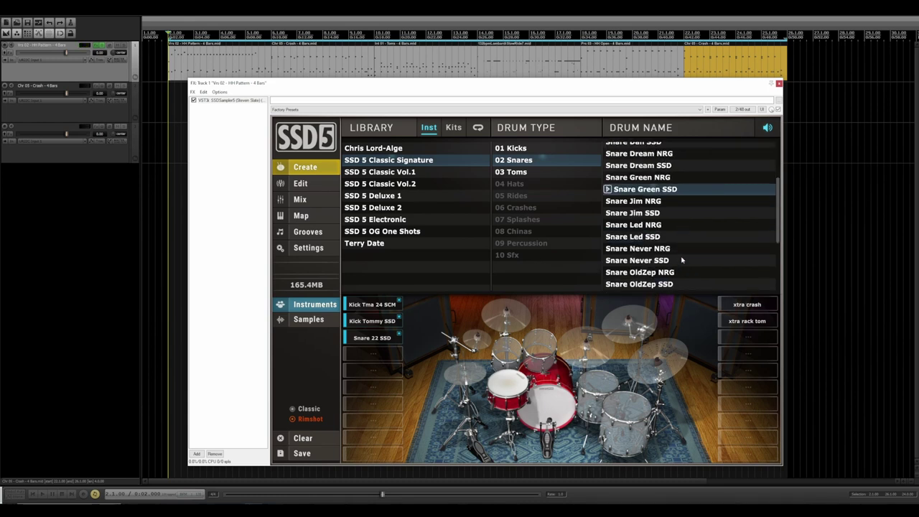
click(678, 203)
click(678, 213)
click(680, 226)
click(680, 237)
click(682, 249)
click(682, 237)
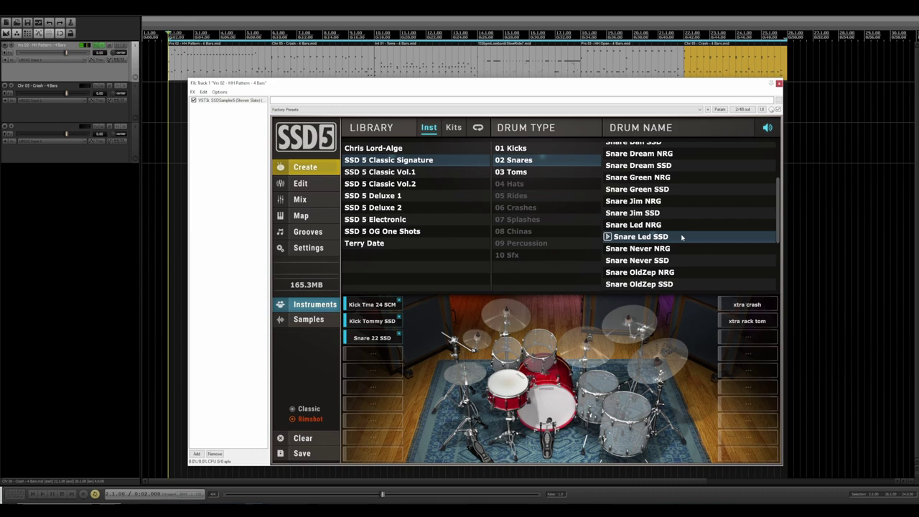
Load Snare Led SSD into the fourth instrument slot and play the pattern with all layered snares.
drag(688, 238, 373, 354)
key(space)
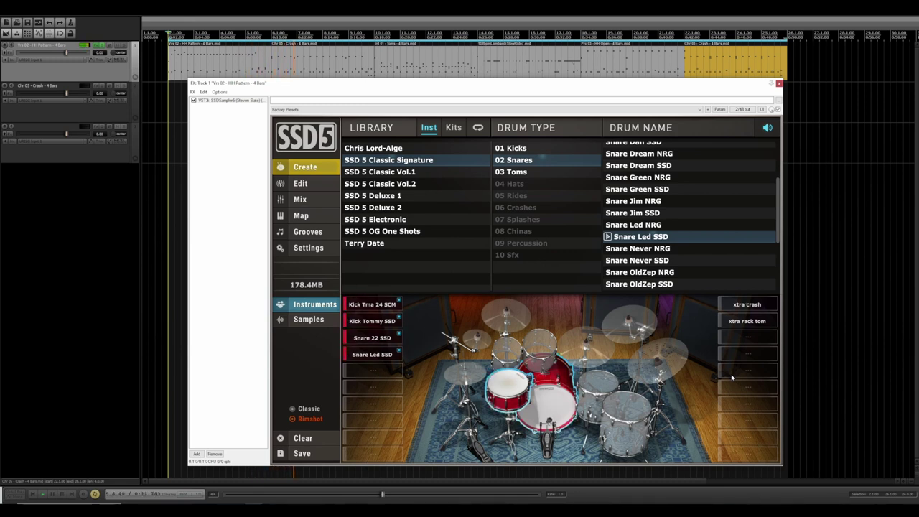
key(space)
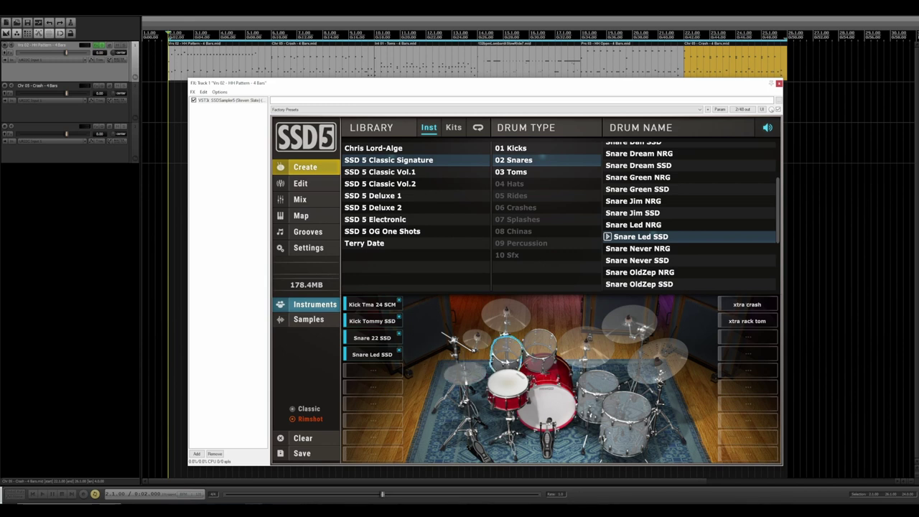
Audition Snare Tommy NRG, Snare Slate NRG and Snare Slate SSD in the Classic Signature library, ending on Snare Slate SSD.
scroll(628, 269, down, 1)
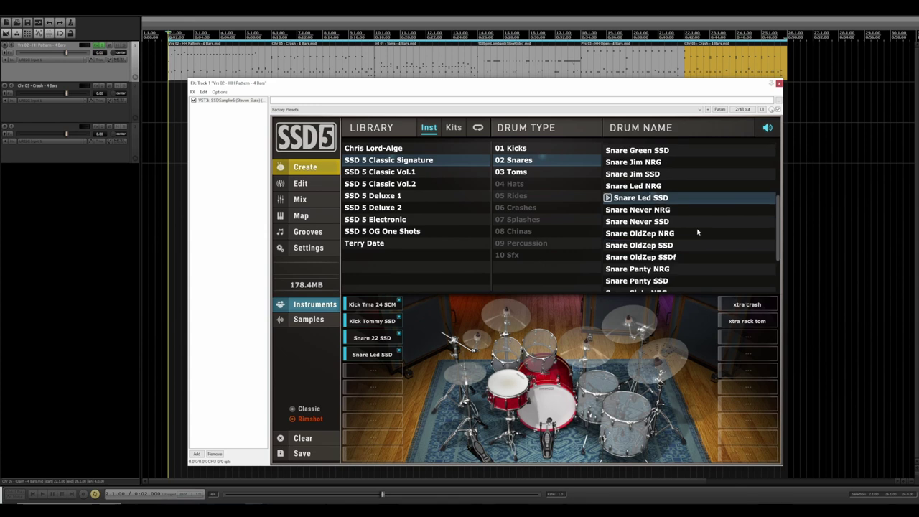
scroll(711, 257, down, 1)
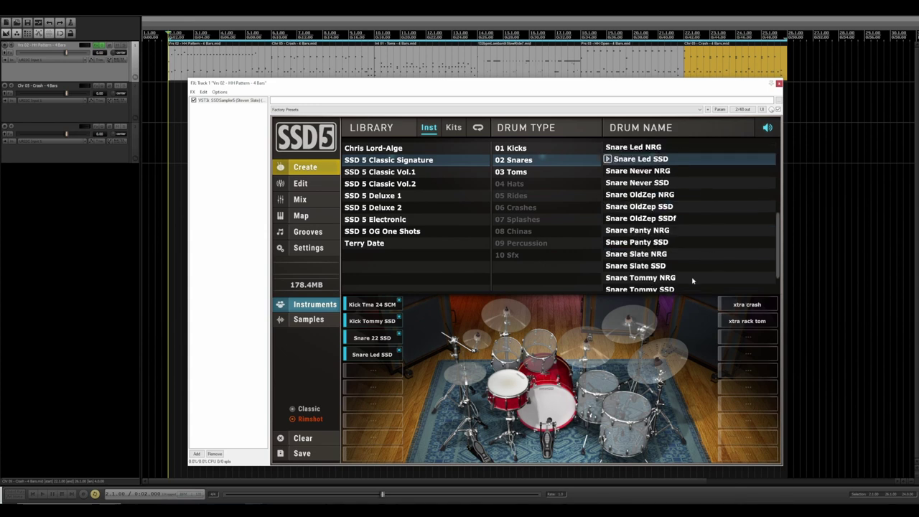
click(692, 278)
click(690, 266)
click(688, 254)
click(687, 267)
click(689, 280)
click(686, 267)
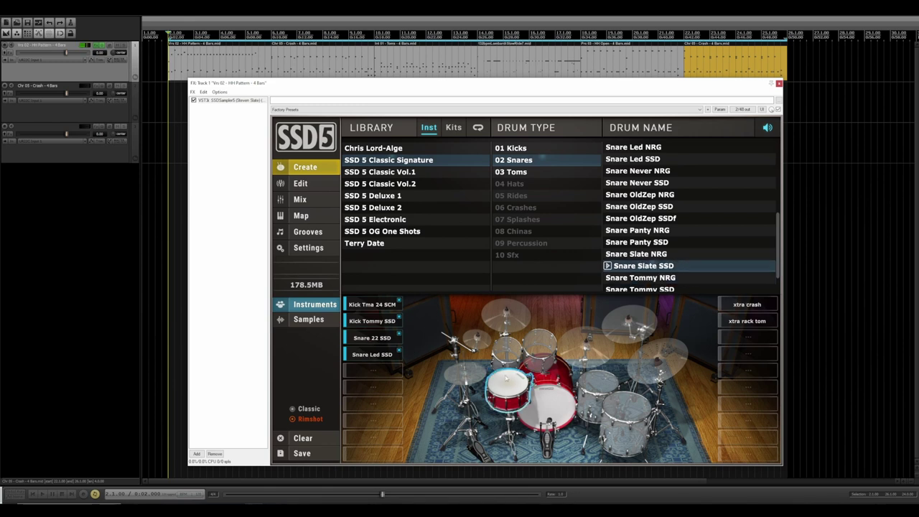
Audition the Classic Signature snares from Snare Slate NRG through the ToneDef and Tommy versions, returning to Snare Slate SSD.
click(686, 254)
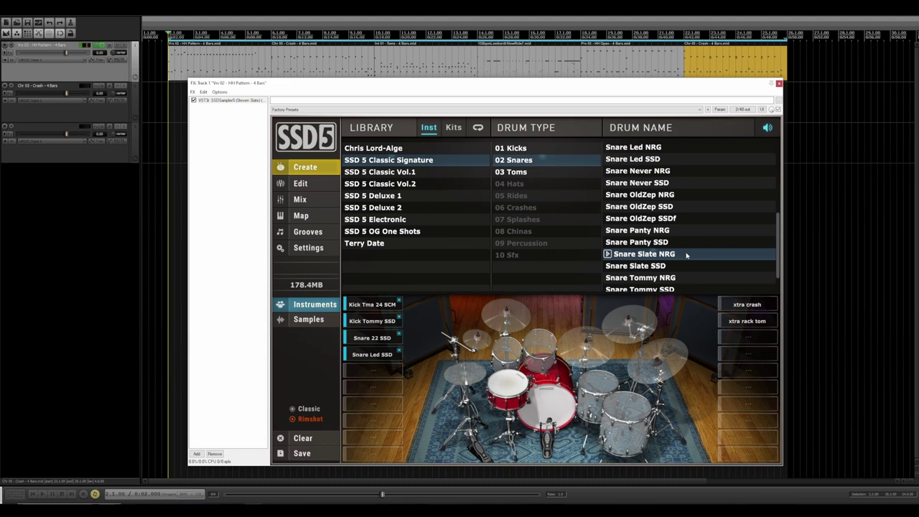
click(687, 265)
scroll(687, 266, down, 1)
click(687, 286)
click(689, 274)
click(689, 263)
click(687, 250)
click(686, 239)
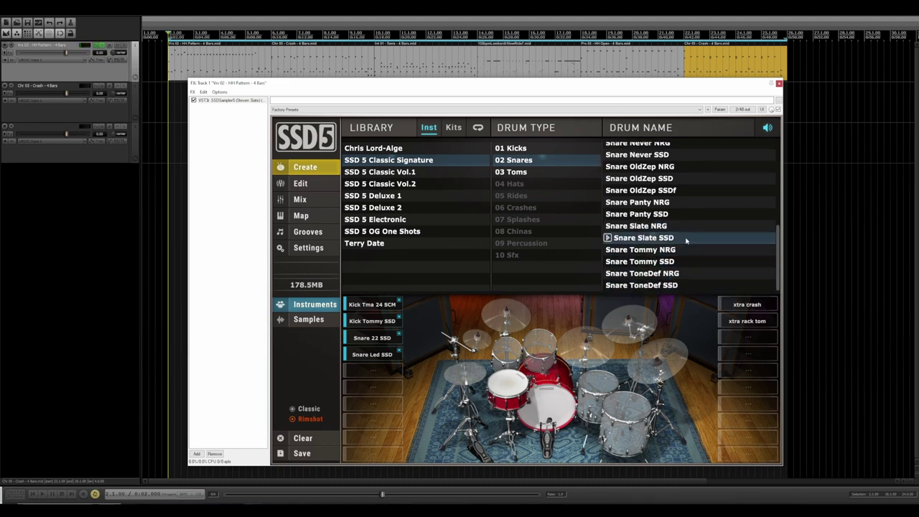
Audition the SSD 5 Classic Vol.1 snares from Snare 01a NRG through Snare 03 NRG.
click(404, 174)
click(684, 172)
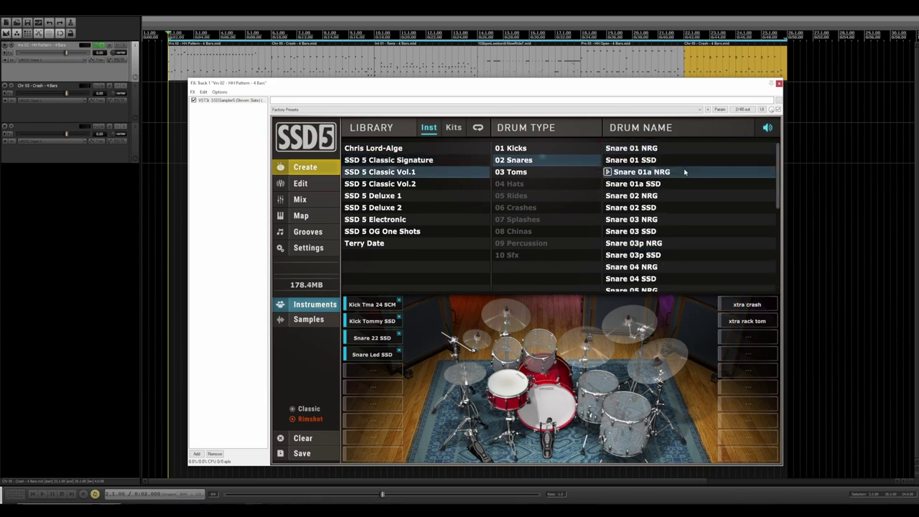
click(680, 183)
click(679, 196)
click(677, 207)
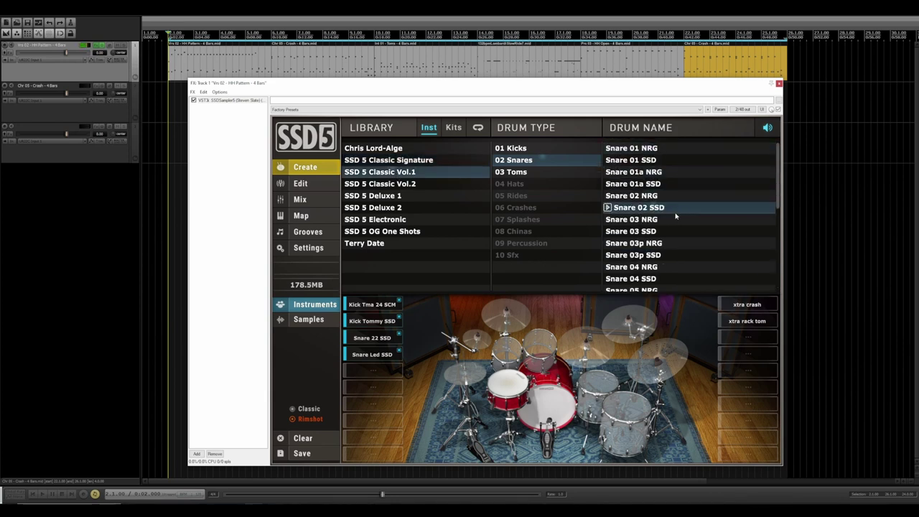
click(673, 219)
Load Snare OC Ash from the Terry Date library into the fifth instrument slot and play the pattern.
click(387, 148)
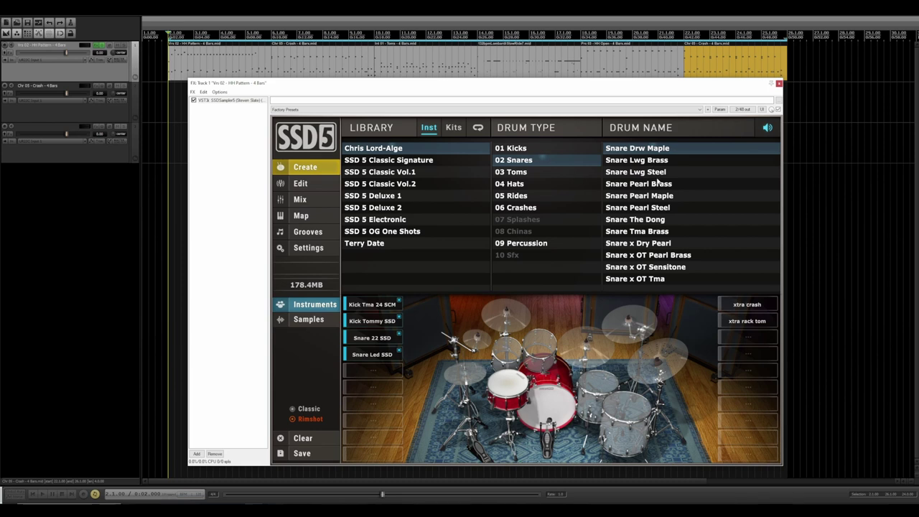
click(381, 244)
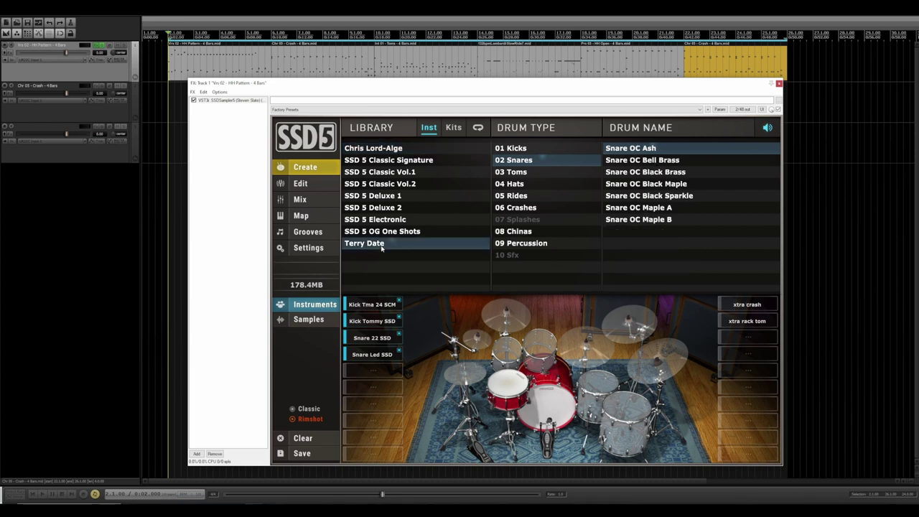
click(654, 148)
drag(676, 150, 372, 371)
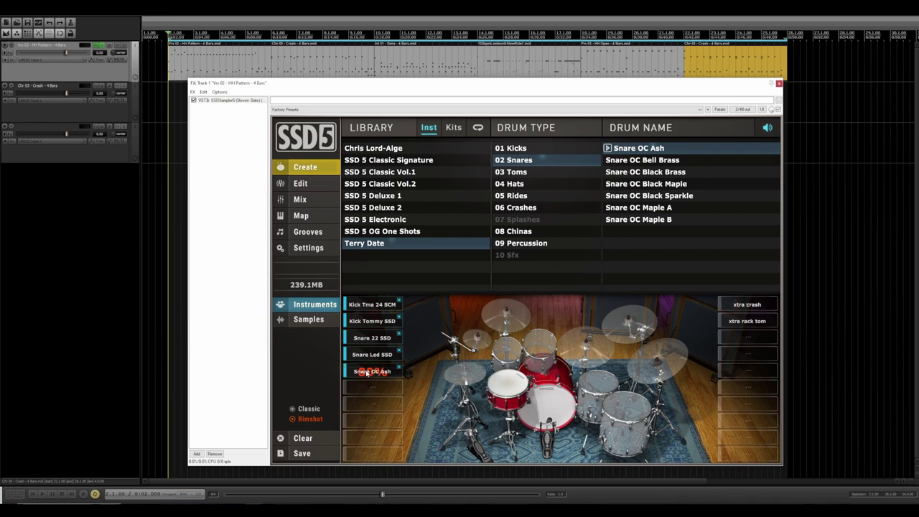
key(space)
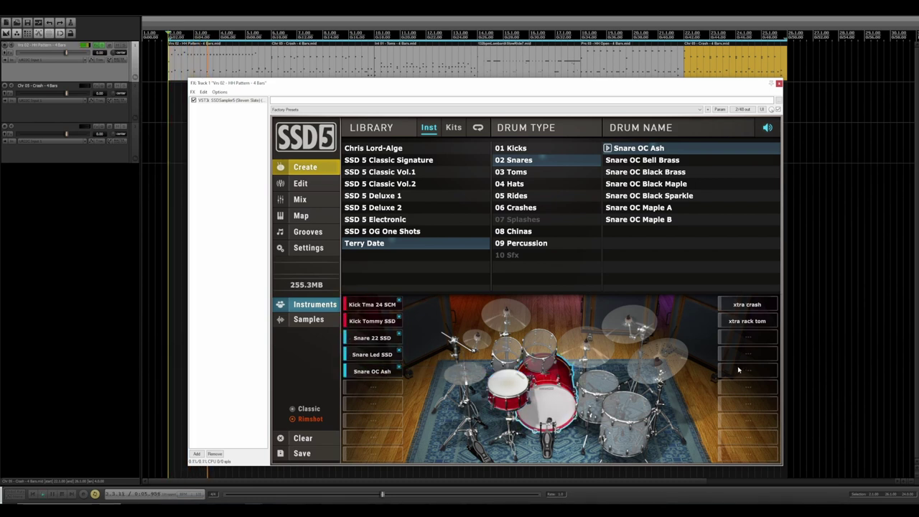
key(space)
Review the edit settings of Snare 22 SSD, Snare Led SSD and Snare OC Ash, and replay the pattern from the library view.
click(297, 185)
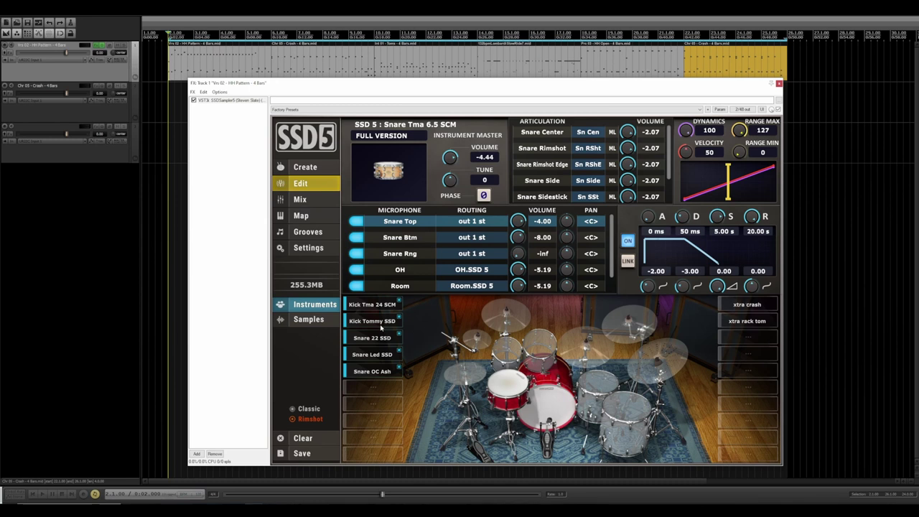
click(372, 338)
click(371, 355)
click(373, 371)
click(306, 167)
key(space)
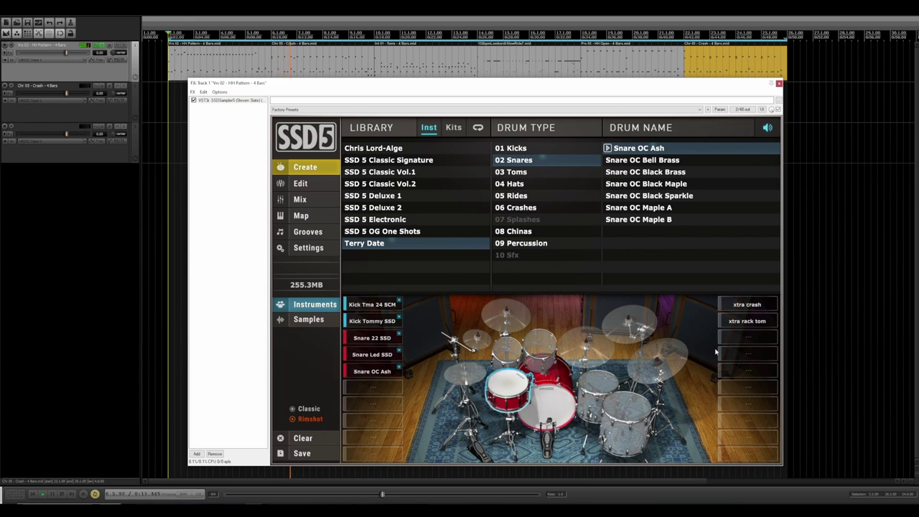
Load Kick Black NRG from the SSD 5 Classic Signature library into the sixth instrument slot and play the layered kit.
click(380, 150)
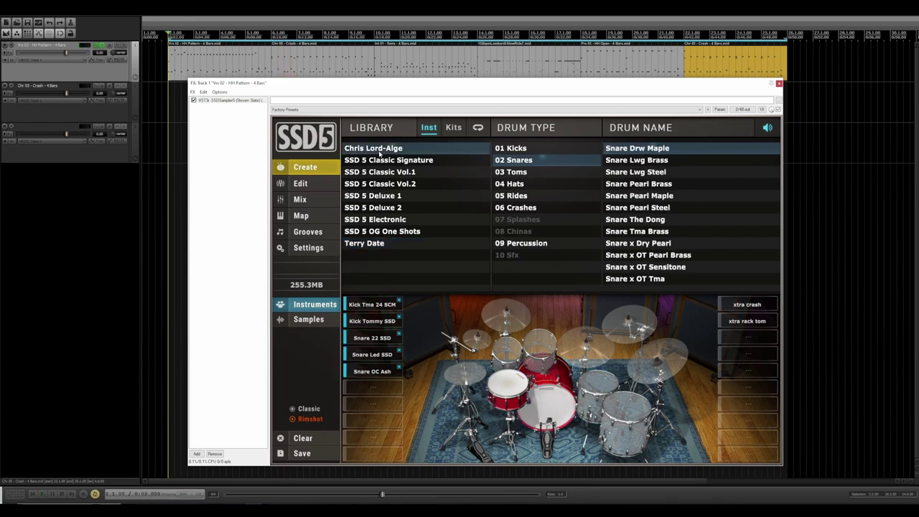
click(547, 151)
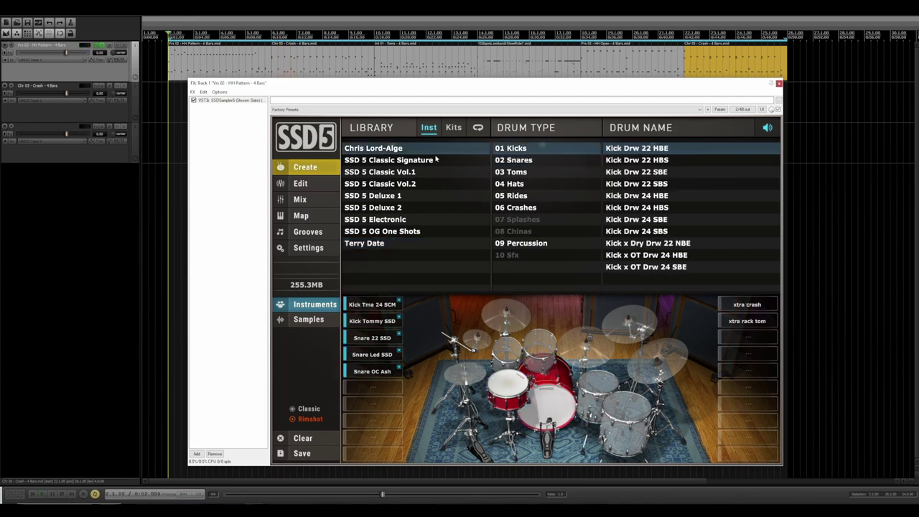
click(407, 160)
click(677, 172)
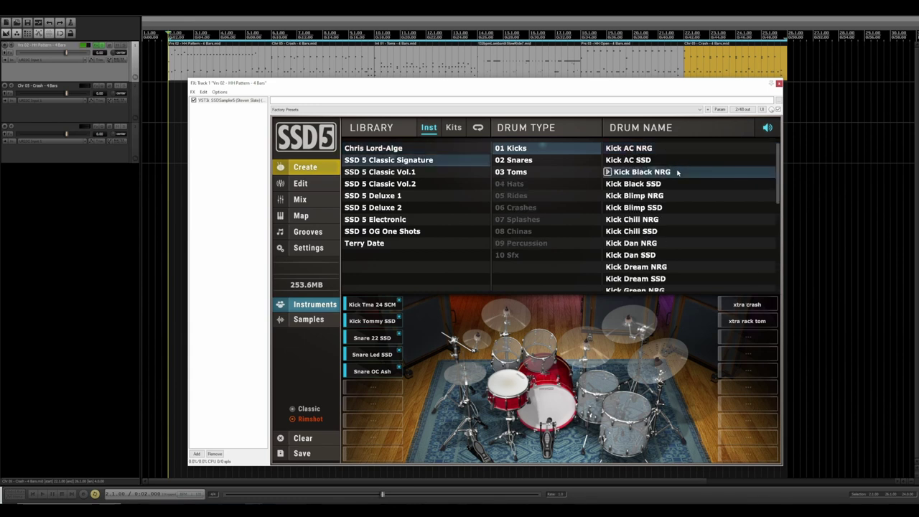
drag(687, 175, 363, 388)
key(space)
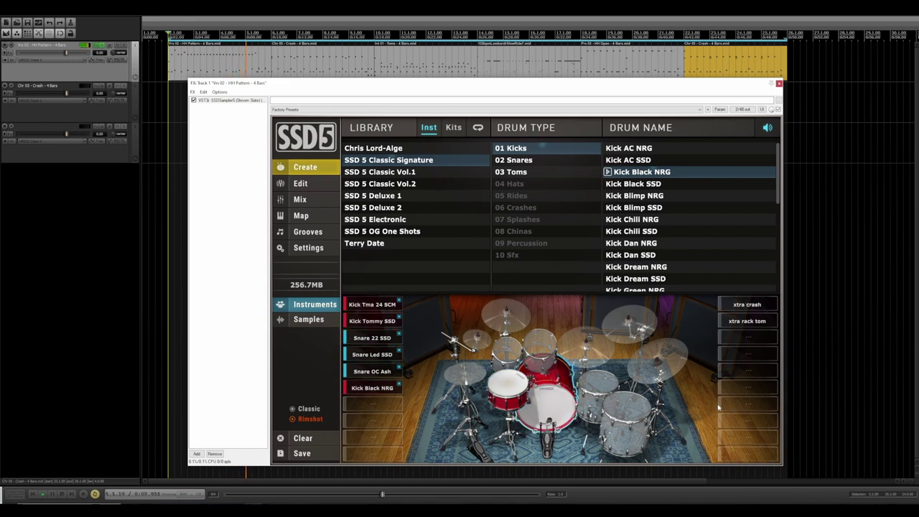
Audition the Tom Never NRG and SSD toms, sizes 13 and 16, twice through in the Classic Signature library.
click(537, 173)
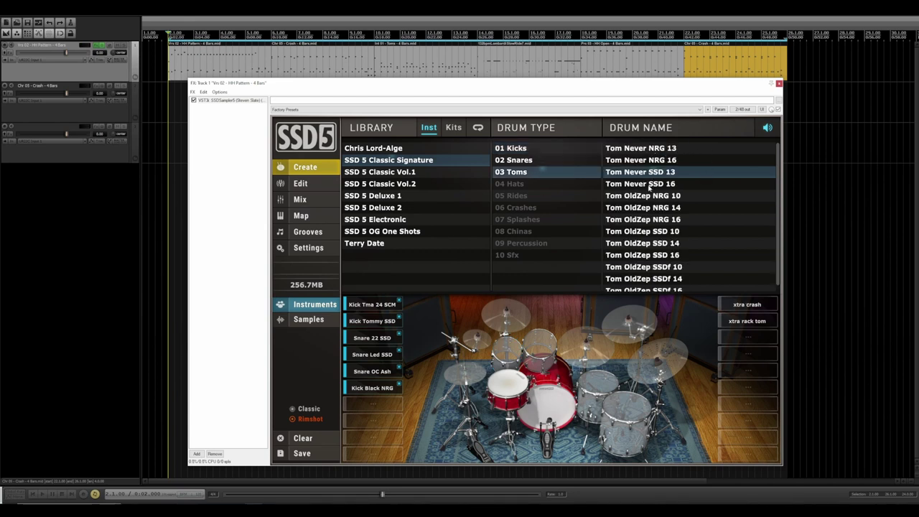
click(641, 149)
click(641, 160)
click(640, 172)
click(639, 183)
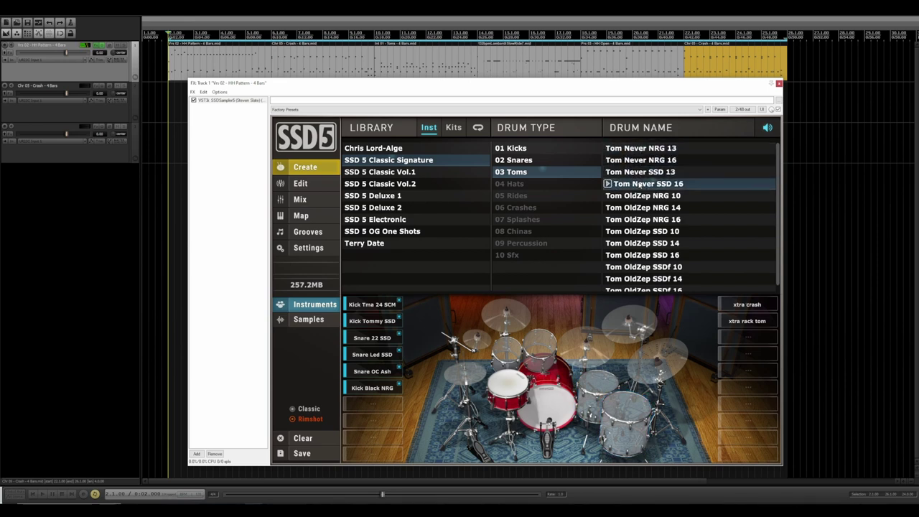
click(646, 149)
click(645, 161)
click(646, 173)
click(647, 184)
Audition the Tom OldZep series in the Classic Signature library, from NRG 10 through SSDf 16.
click(659, 197)
click(657, 208)
click(654, 220)
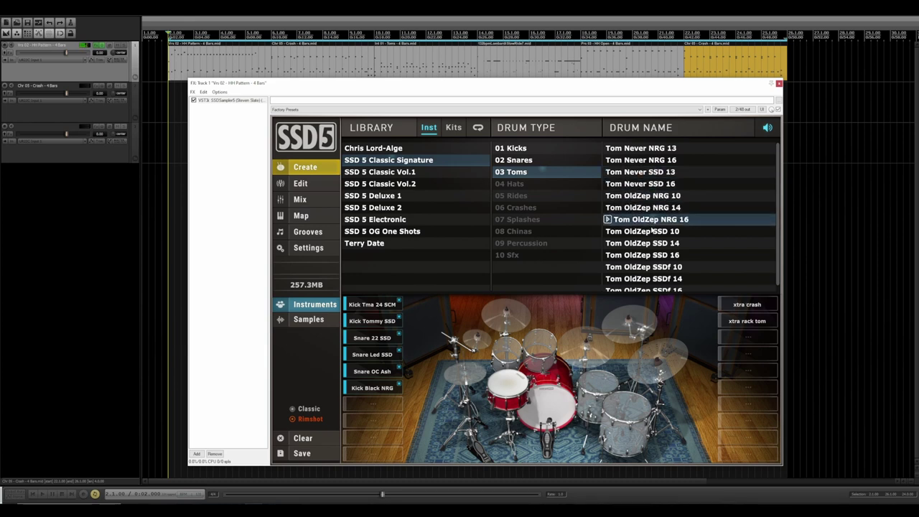
click(651, 232)
click(652, 248)
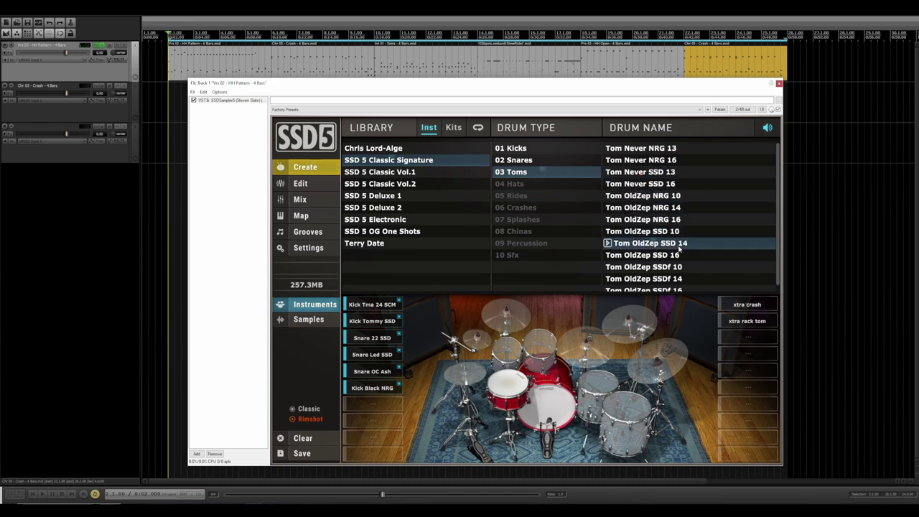
click(654, 280)
click(674, 286)
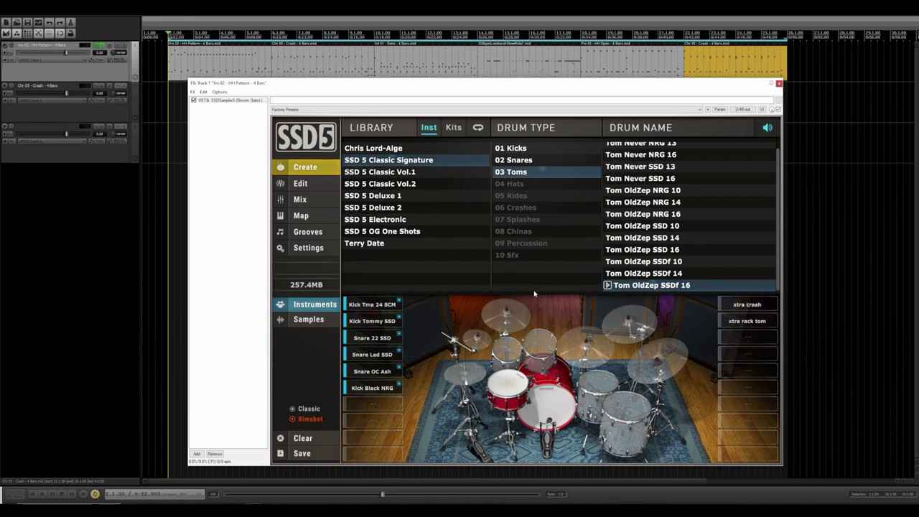
Audition the Classic Vol.1 Maple and Qik toms and the Classic Vol.2 Metal and NewMaple toms.
click(407, 173)
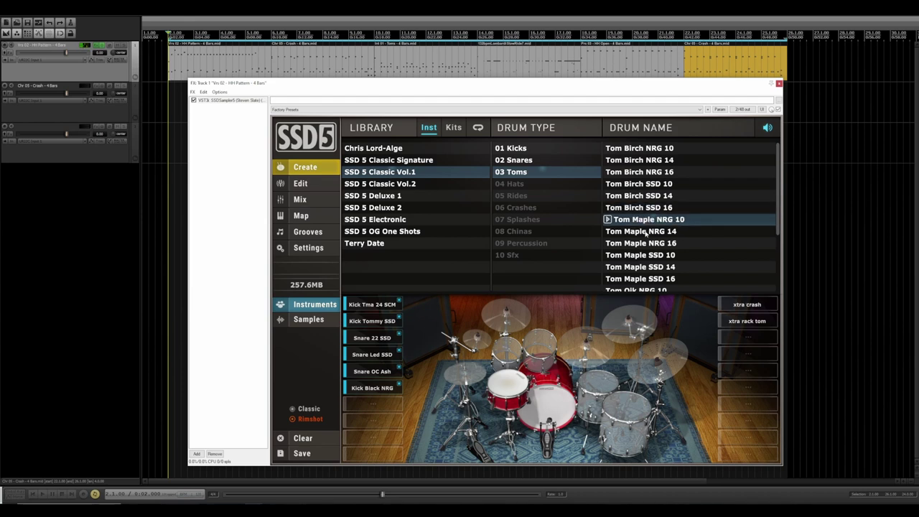
scroll(650, 257, down, 3)
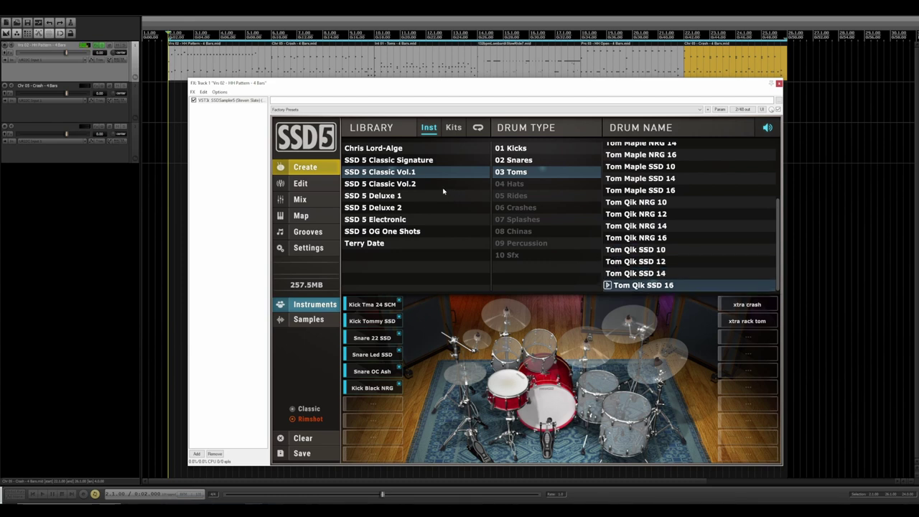
click(419, 185)
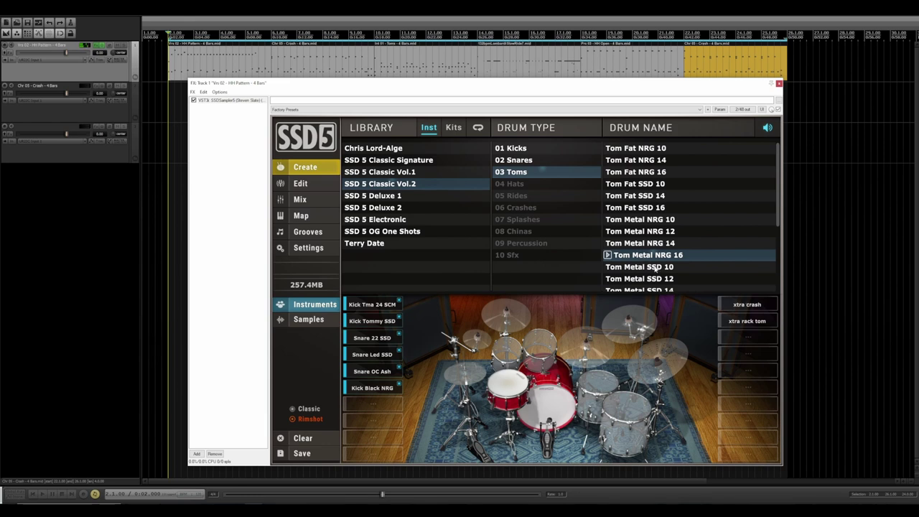
scroll(654, 265, down, 3)
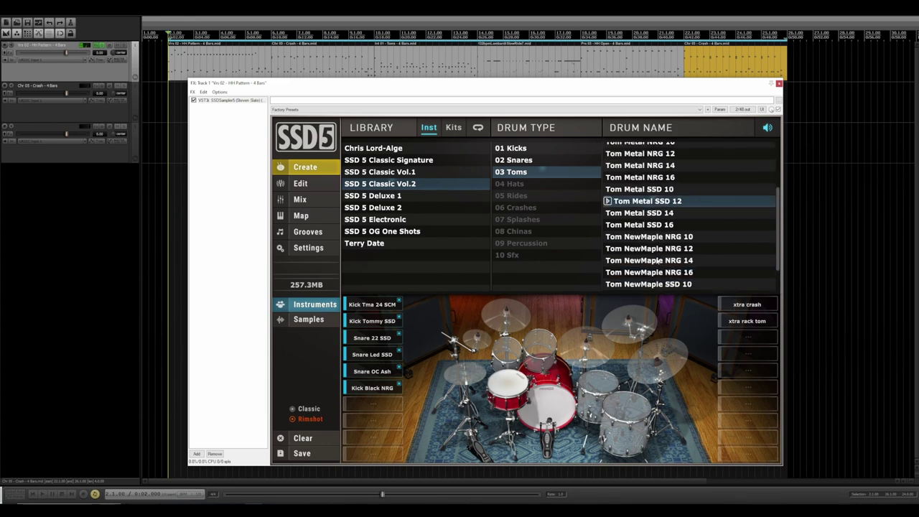
click(648, 216)
click(649, 225)
click(648, 237)
click(648, 249)
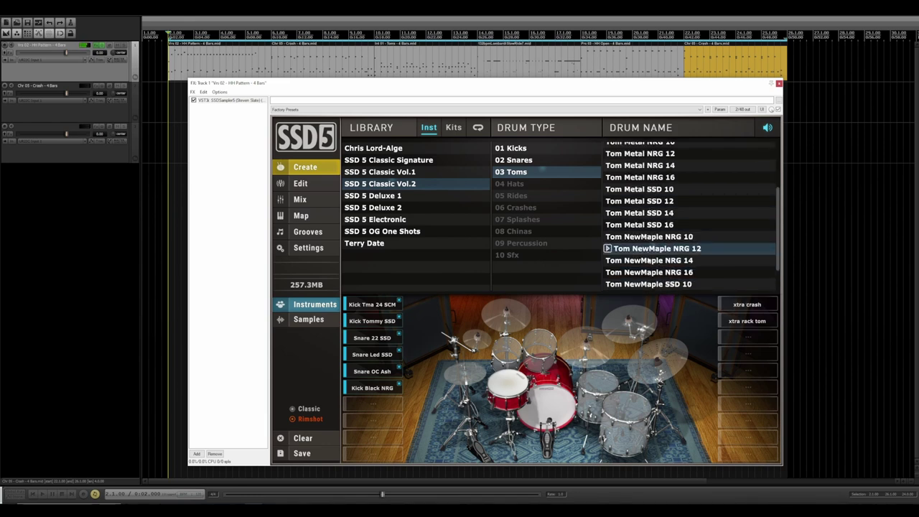
click(650, 213)
Audition the SSD 5 Deluxe 2 toms from Tom Lwg VCL 12 through Tom Pearl REF 16.
click(402, 208)
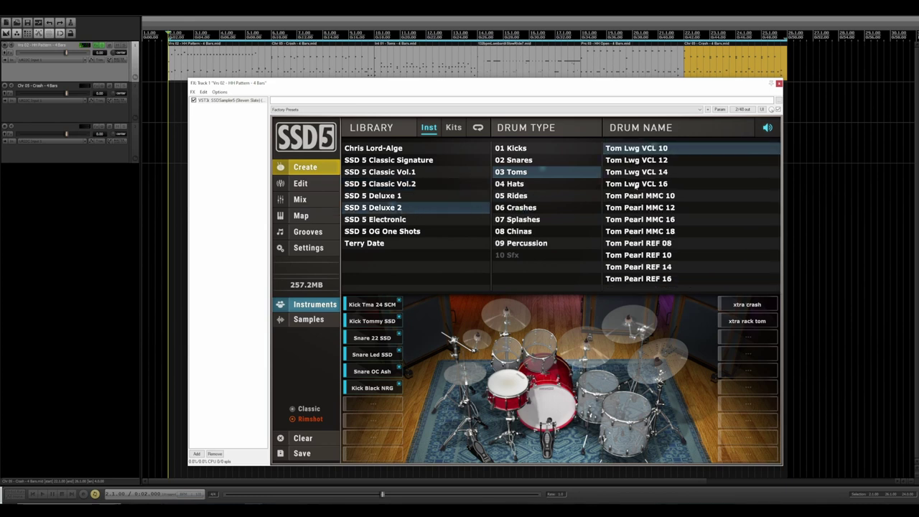
click(648, 160)
click(647, 172)
click(645, 185)
click(662, 196)
click(653, 209)
click(650, 220)
click(646, 231)
click(642, 244)
click(639, 256)
click(640, 268)
click(638, 280)
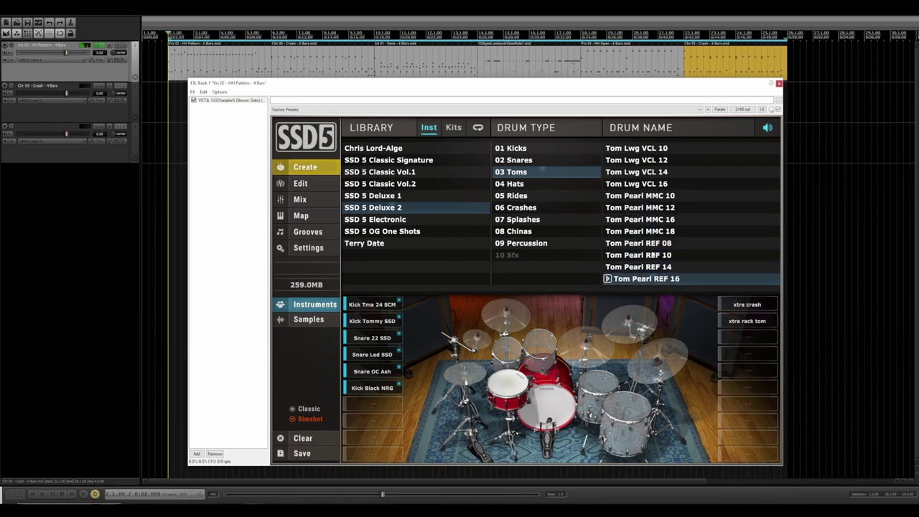
Replay the Tom Pearl REF 08, 10, 14 and 16 as a descending set twice.
click(642, 244)
click(641, 255)
click(639, 267)
click(639, 280)
click(640, 244)
click(639, 256)
click(637, 268)
click(637, 280)
Load Tom Pearl REF 08 and 10 onto the kit's rack toms and REF 14 and 16 onto its floor toms.
drag(641, 256, 508, 346)
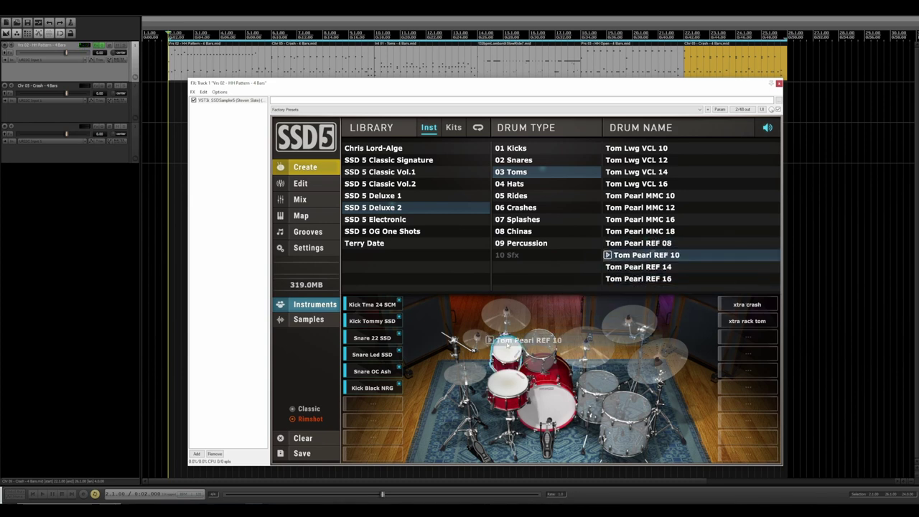
drag(641, 268, 595, 384)
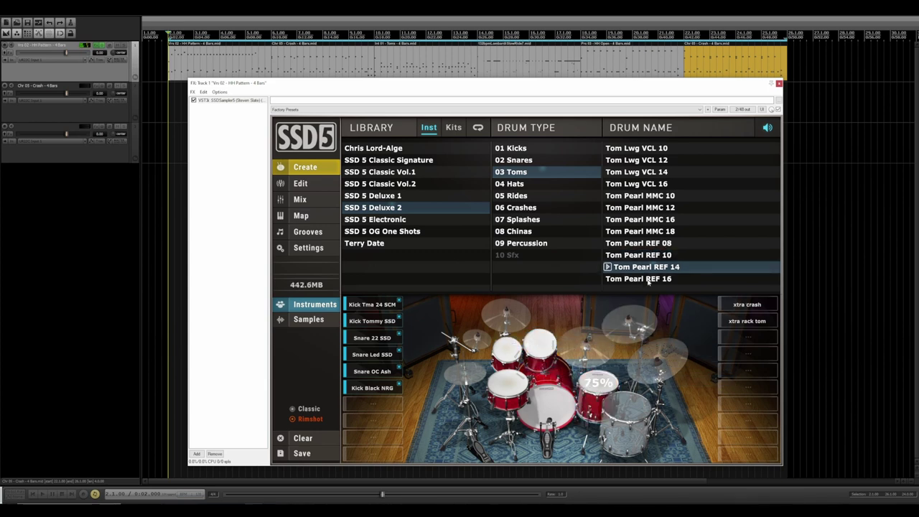
drag(648, 281, 506, 355)
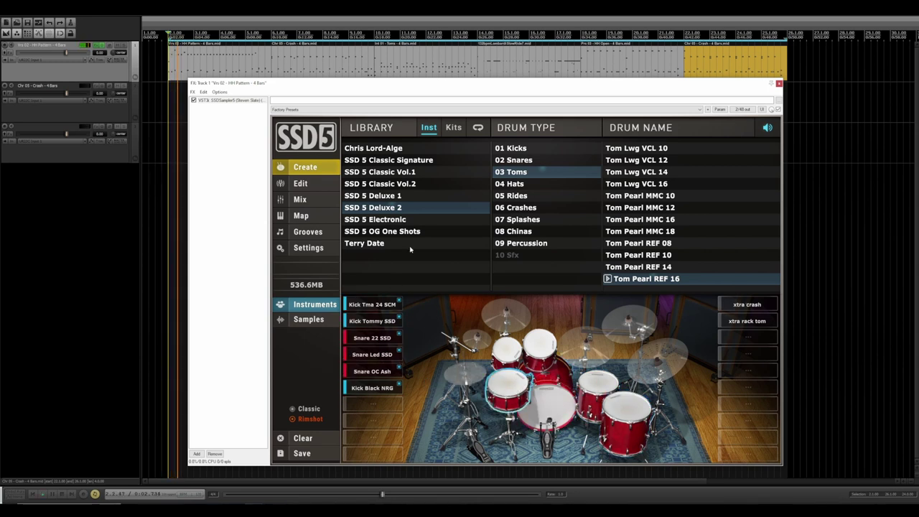
Try playback from several points in the arrangement, ending at the start of the Int 01 - Toms clip.
click(478, 34)
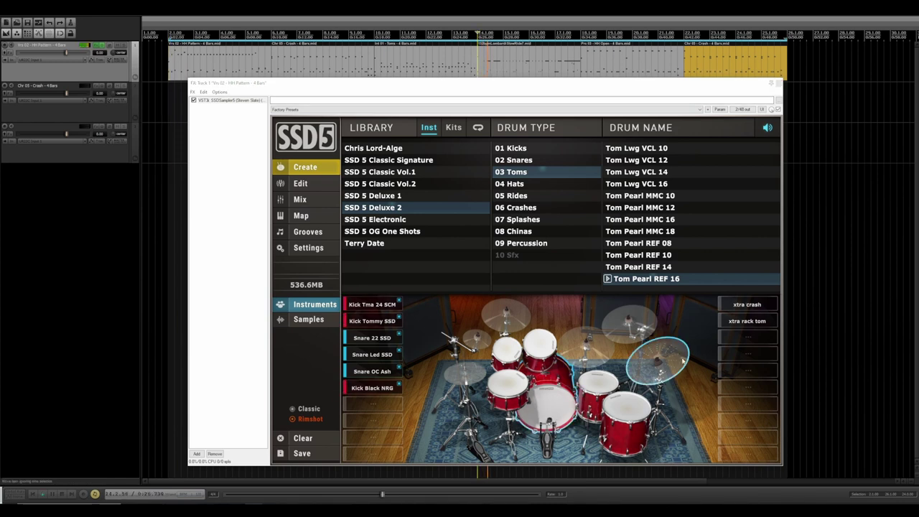
click(594, 69)
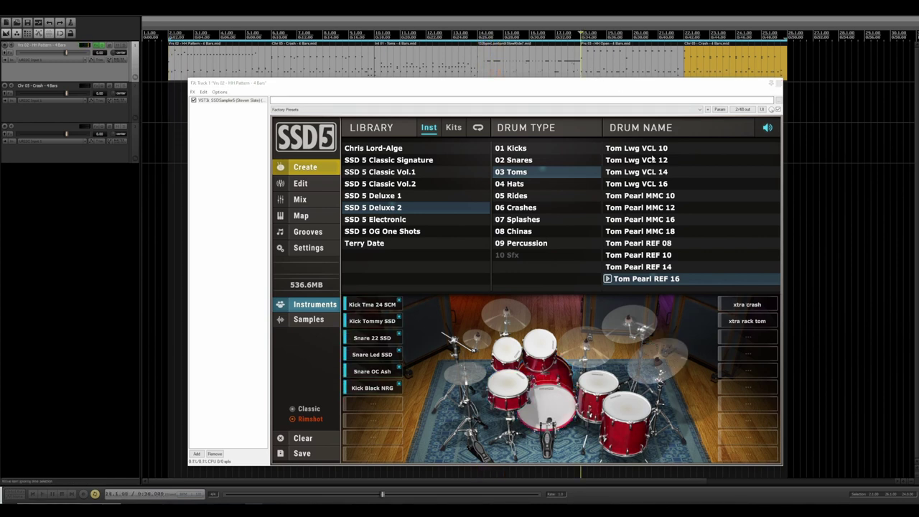
click(373, 34)
Load Tom Pearl MMC 10, 12, 16 and 18 into the four free slots below xtra rack tom and play the toms clip.
drag(650, 197, 711, 353)
drag(646, 219, 734, 389)
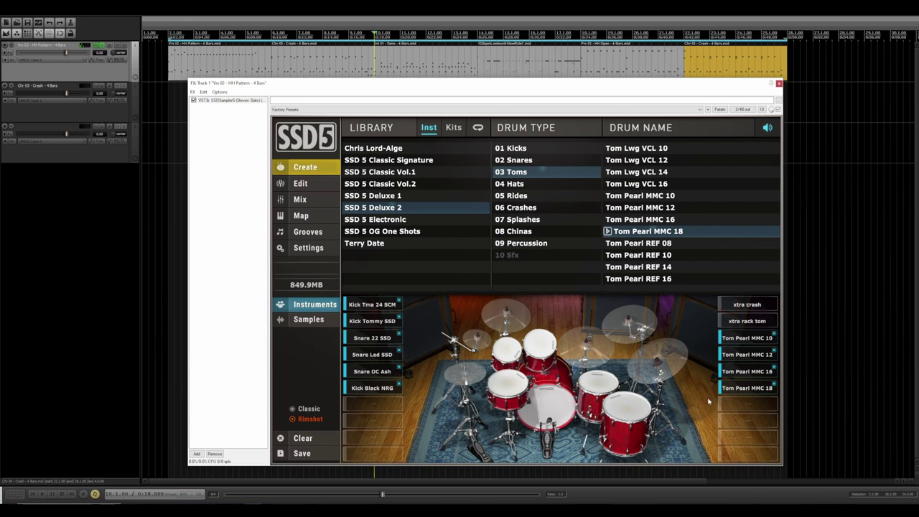
key(space)
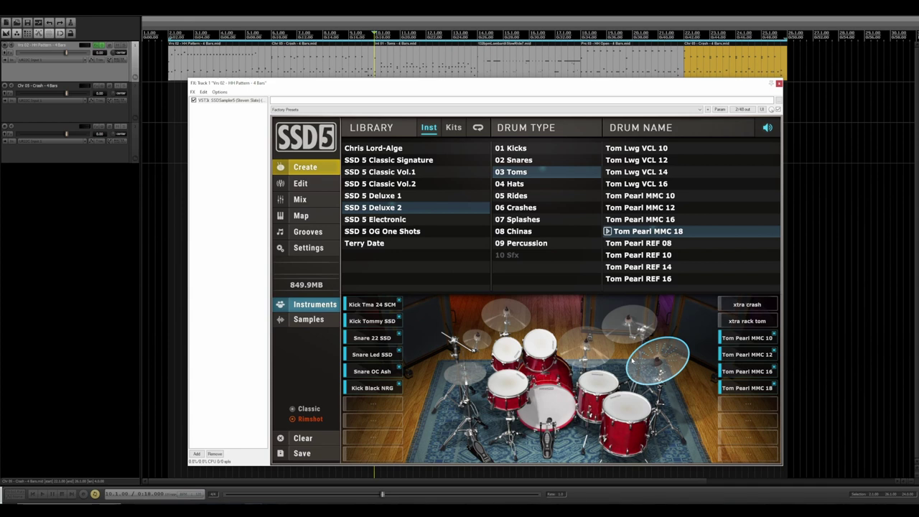
Audition the Terry Date crashes, comparing Crash L Zld 17 CSA, Crash L Zld 19 CSA and Crash R Zld 17 CSA.
click(390, 244)
click(538, 208)
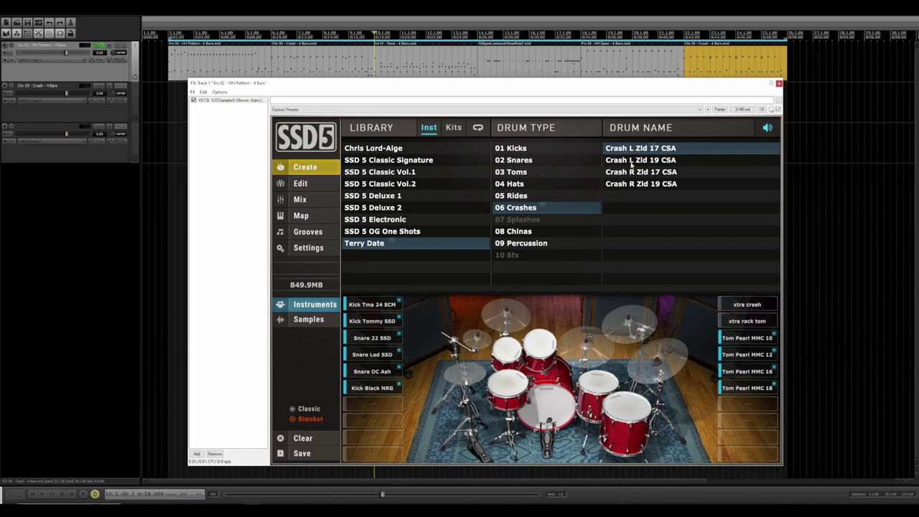
click(658, 149)
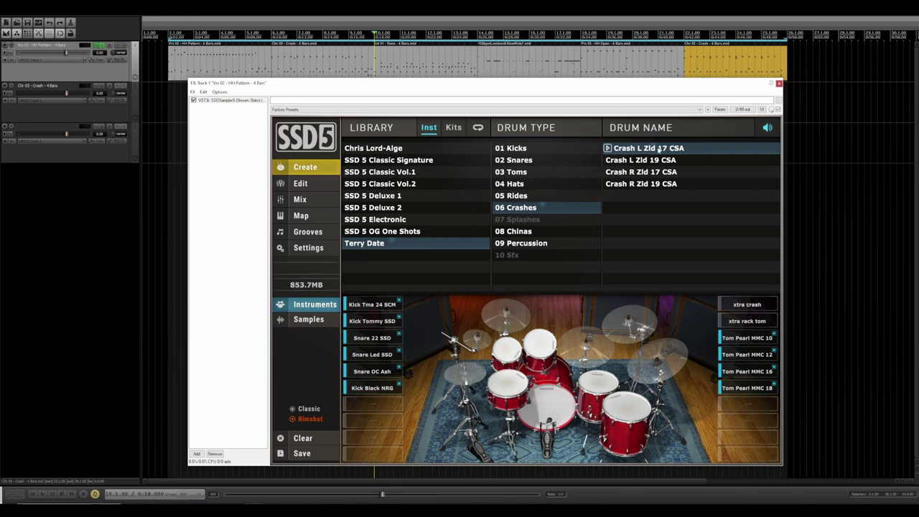
click(657, 161)
click(658, 149)
click(656, 162)
click(656, 172)
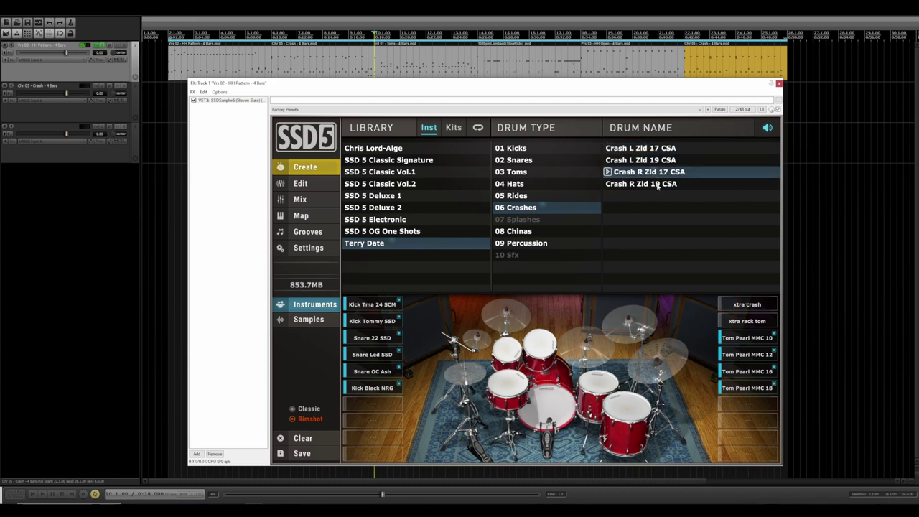
Compare the 19 and 17 right crashes and load Crash R Zld 19 CSA and Crash L Zld 19 CSA onto the kit's right and left crashes.
click(657, 185)
click(659, 173)
drag(649, 184, 628, 323)
drag(651, 160, 511, 322)
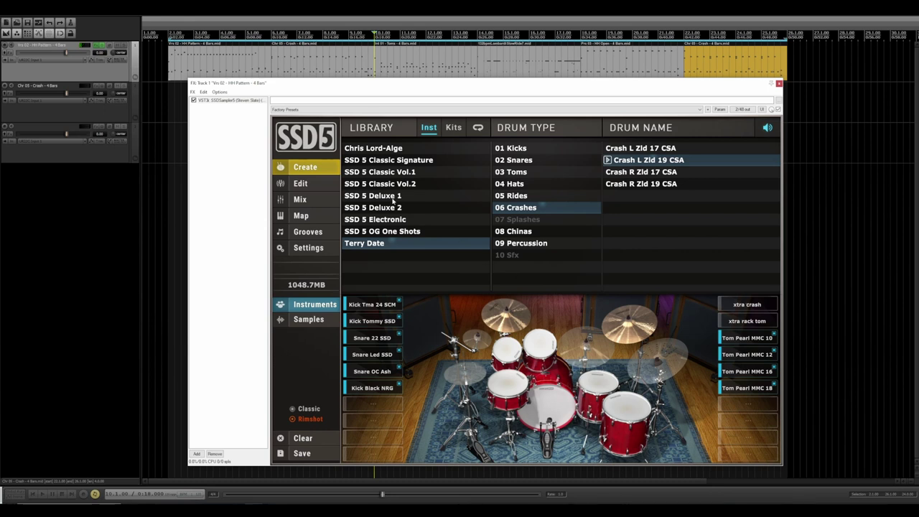
Audition rides from SSD 5 Deluxe 1 and Deluxe 2 and load Ride Zld 21 SWR onto the kit's ride cymbal.
click(393, 198)
click(525, 197)
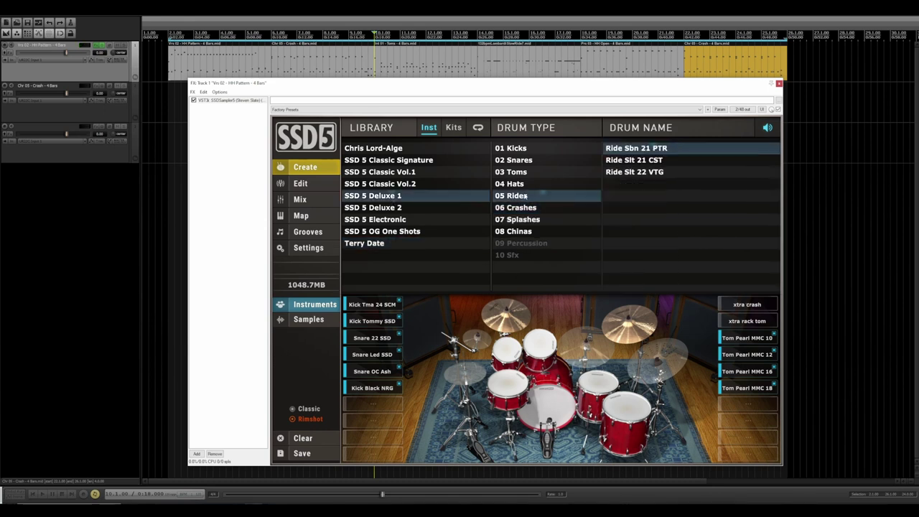
click(675, 160)
click(673, 173)
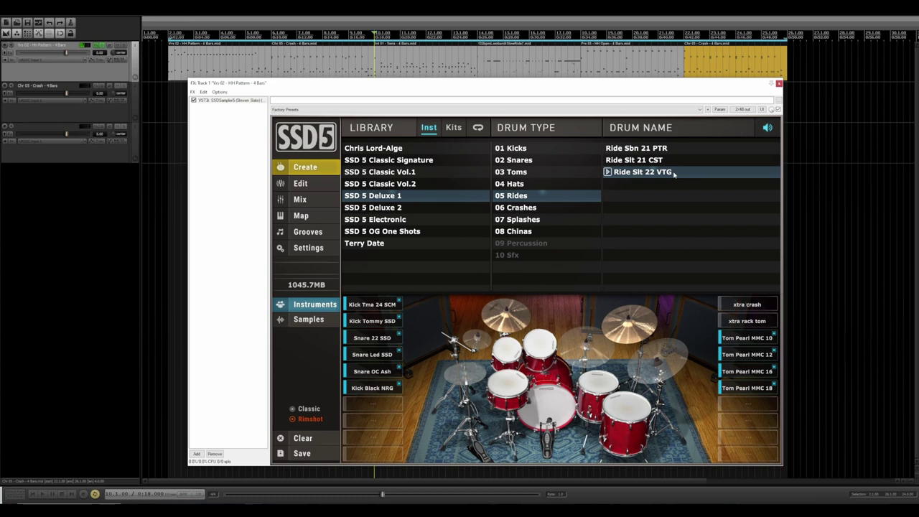
click(431, 207)
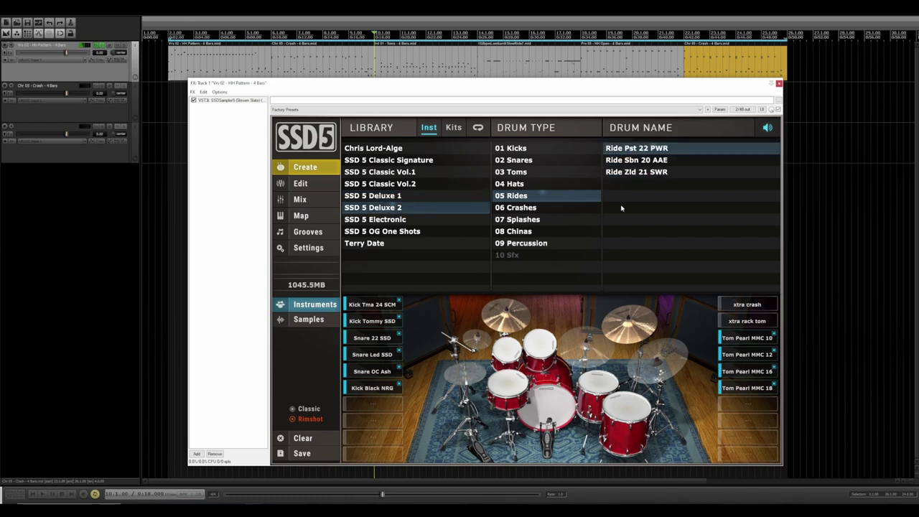
click(672, 173)
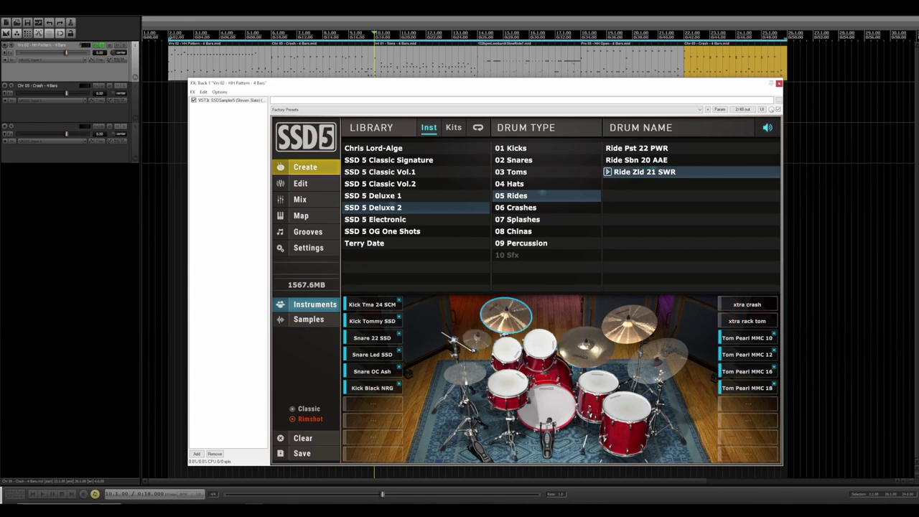
Audition the four SSD 5 Deluxe 2 splashes and load Splash XL Zld 12 ACU onto the kit's splash cymbal.
click(540, 221)
click(651, 148)
click(651, 160)
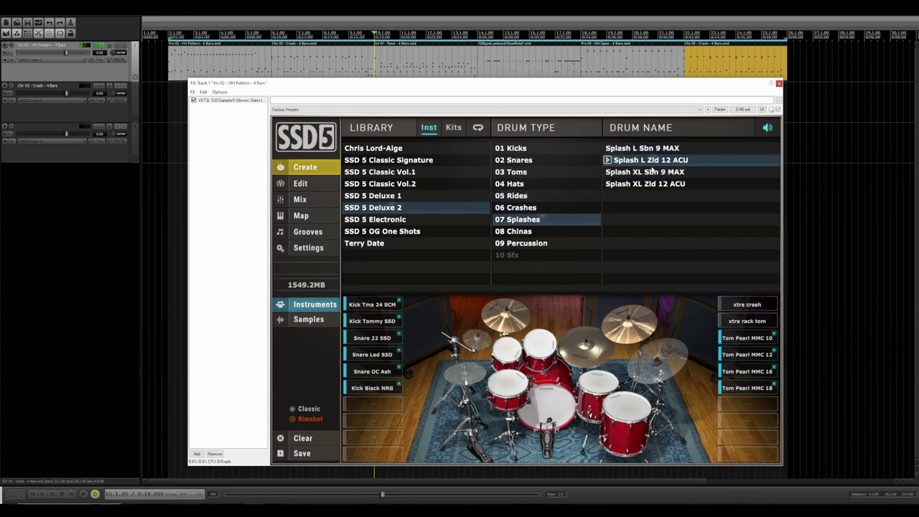
click(653, 172)
click(651, 185)
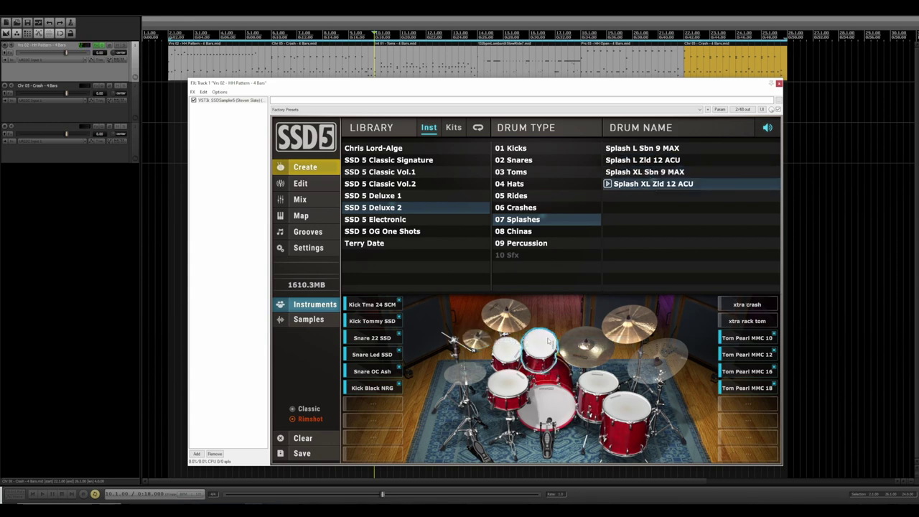
Audition the SSD 5 Deluxe 2 hi-hats Sbn 14 AAM, Zld 13 KCU and Zld 14 KCU.
click(528, 185)
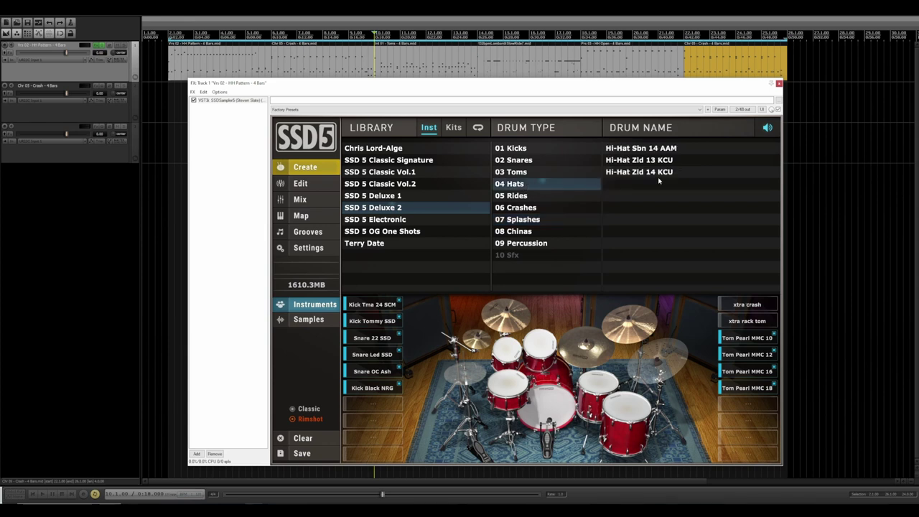
click(664, 172)
click(666, 159)
click(692, 149)
click(691, 160)
click(688, 172)
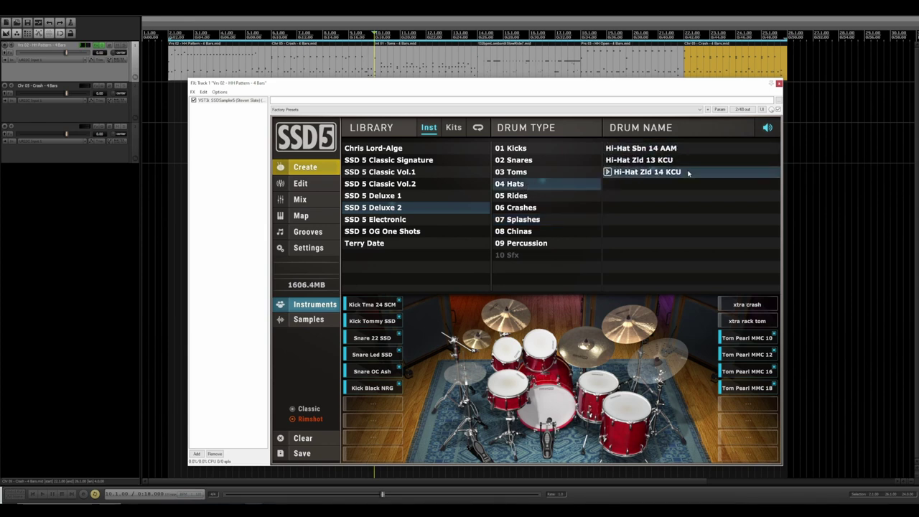
Audition the SSD 5 Deluxe 1 hi-hats, load Hi-Hat Sbn 14 HHV onto the kit and play the arrangement from its first clip.
click(404, 196)
click(675, 172)
click(686, 163)
click(682, 149)
drag(691, 150, 464, 375)
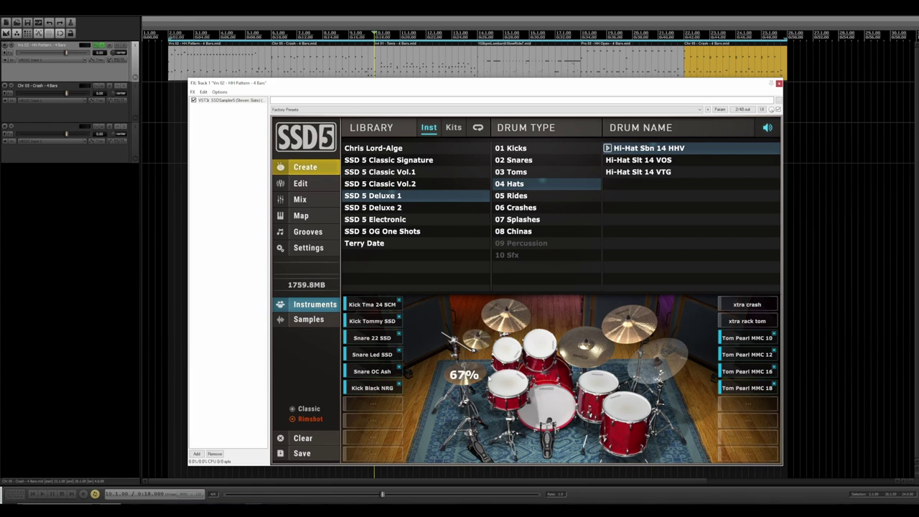
click(166, 42)
key(space)
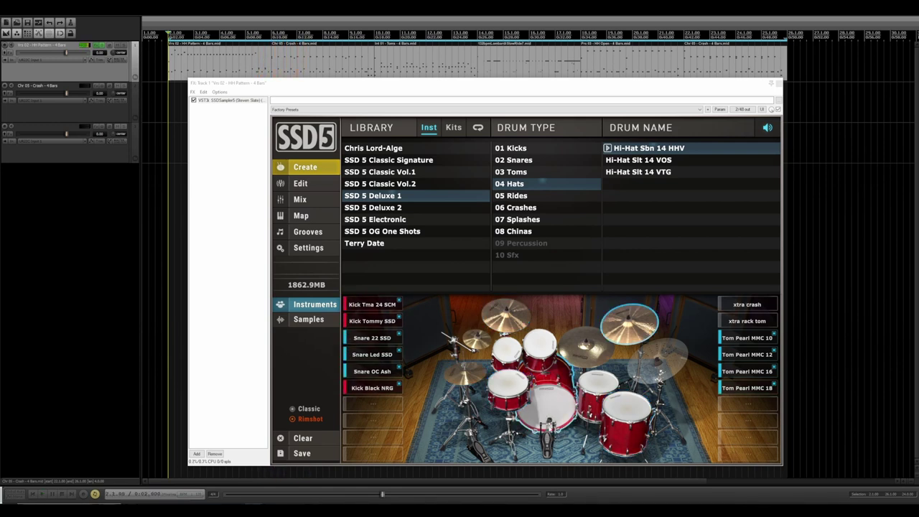
Load China R Slt 22 CST from SSD 5 Deluxe 1 onto the kit's china cymbal and play the arrangement.
click(550, 232)
mouse_move(658, 148)
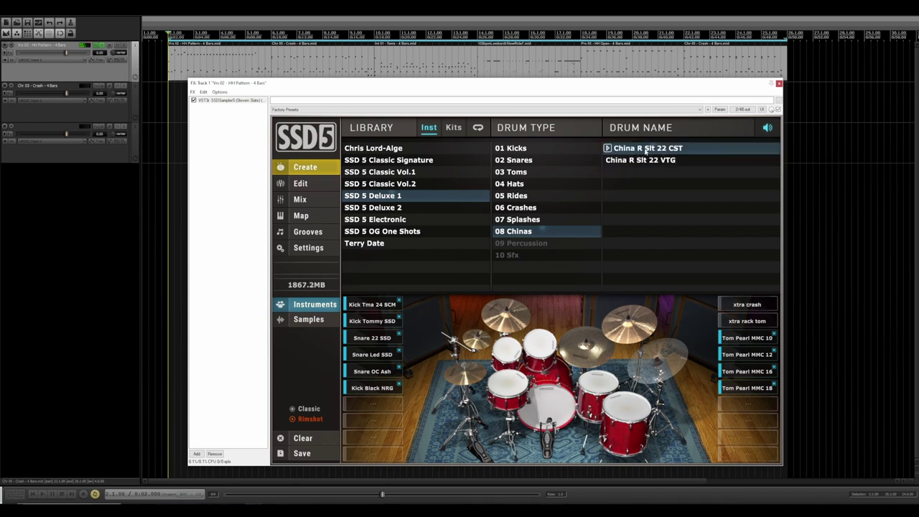
drag(641, 148, 716, 378)
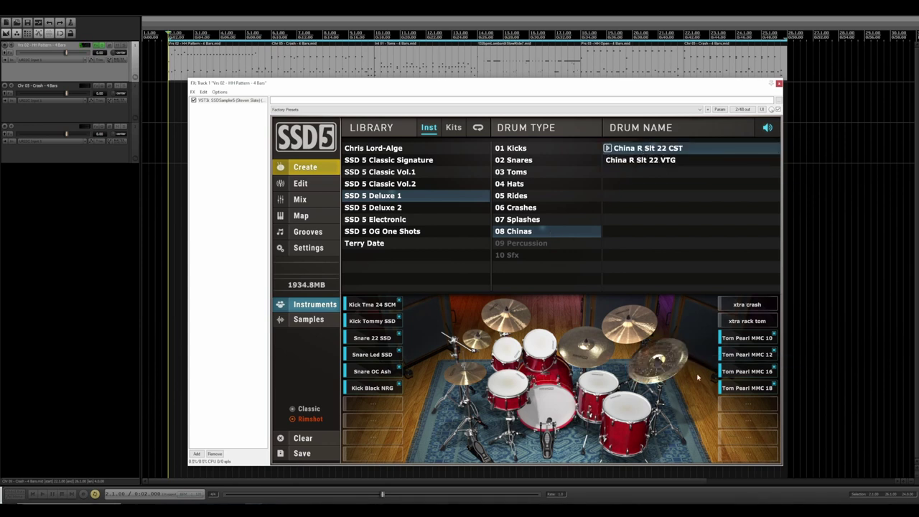
key(space)
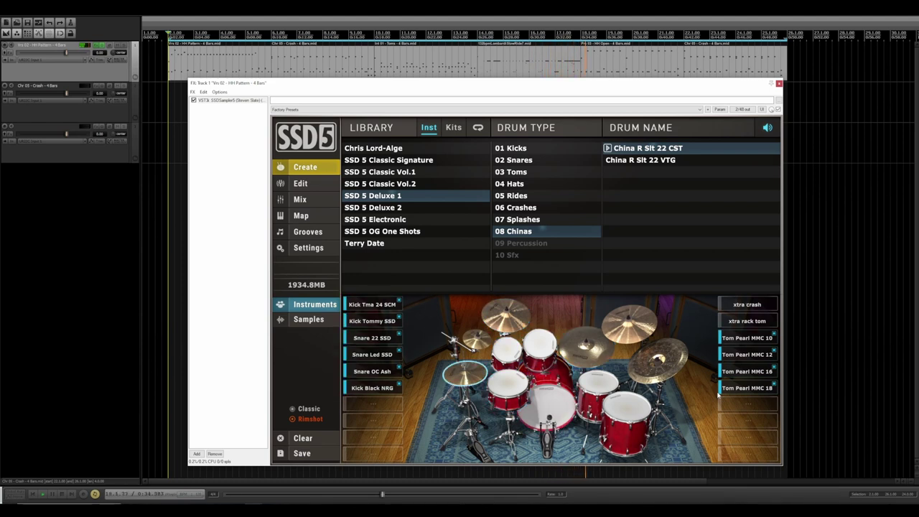
key(space)
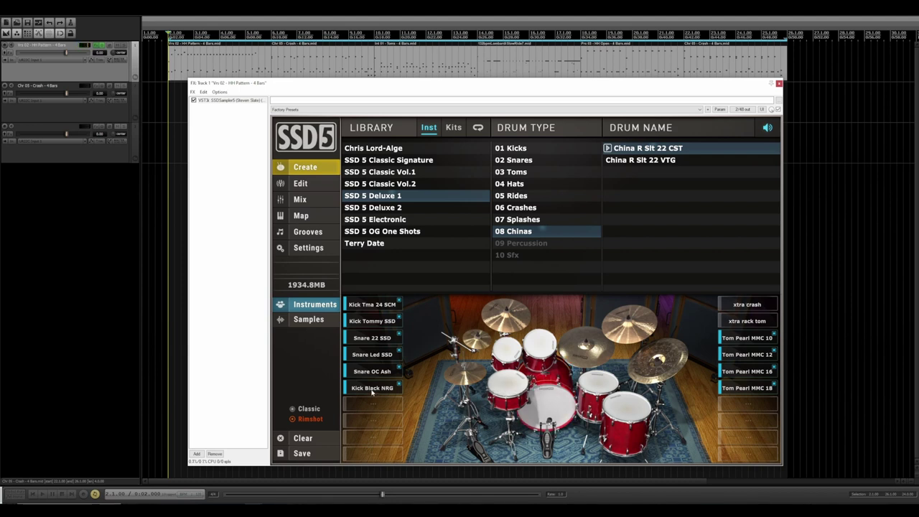
Look over the mixer channels and the Edit view for Kick Pearl 22 MMC, ending in the mixer.
click(300, 199)
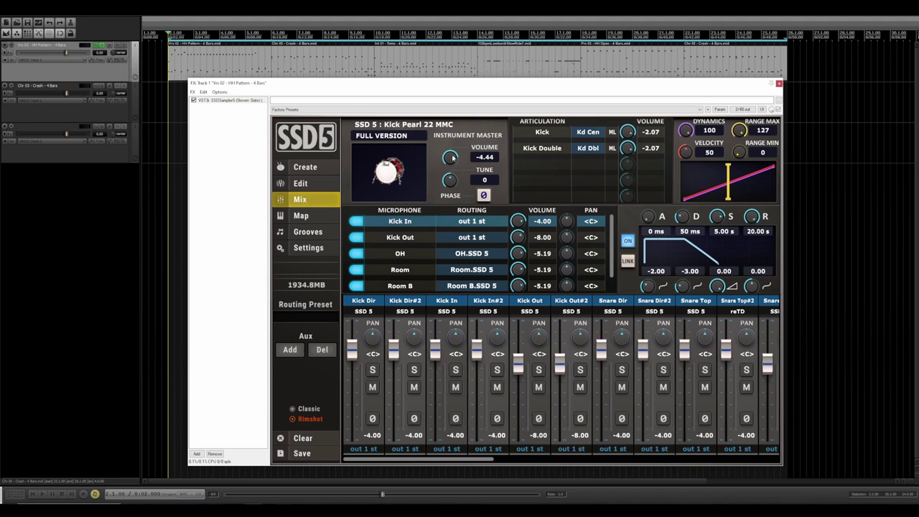
click(302, 184)
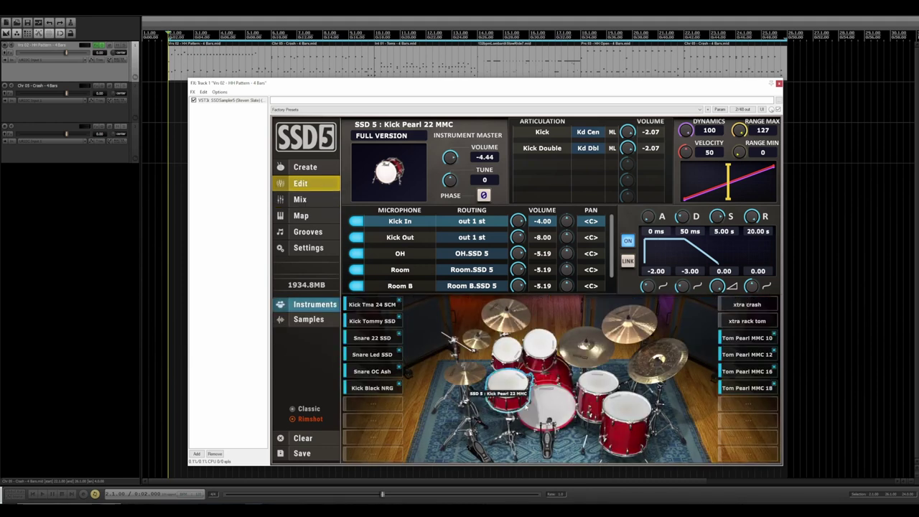
click(300, 200)
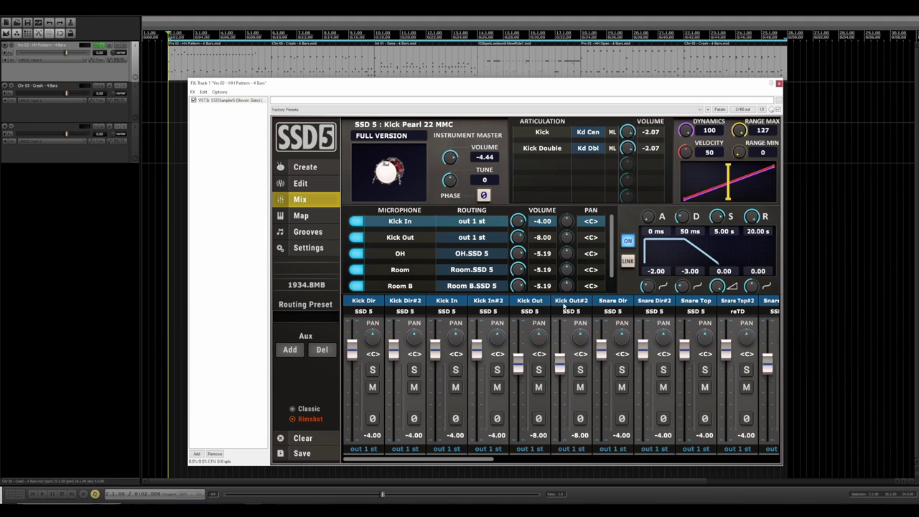
Lower all six kick channels together during playback, setting the Dir and In channels to -4.98 and the Out channels to -8.99.
click(371, 407)
shift+click(409, 406)
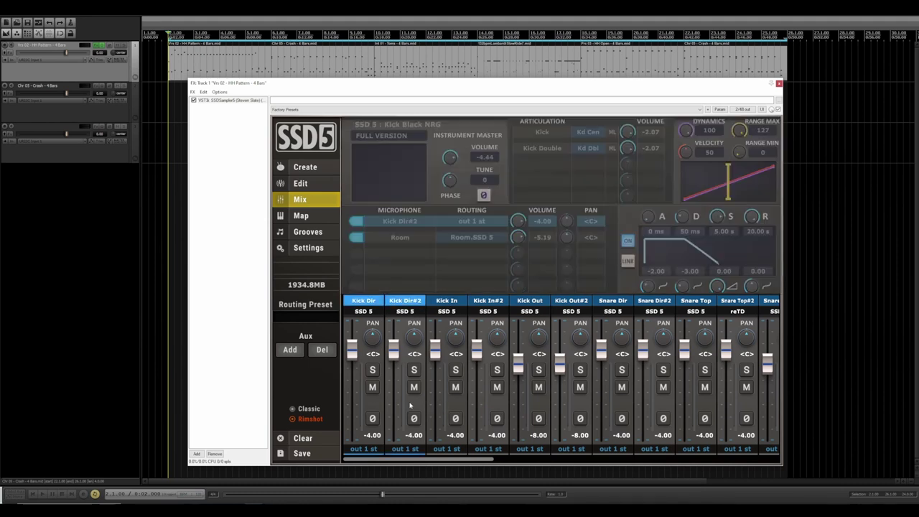
shift+click(455, 401)
shift+click(496, 402)
shift+click(538, 402)
shift+click(578, 398)
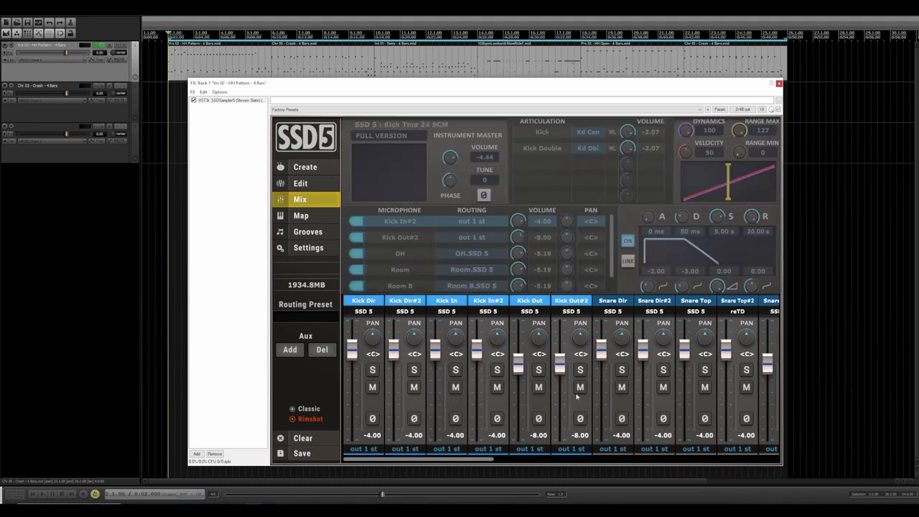
drag(560, 365, 560, 366)
key(space)
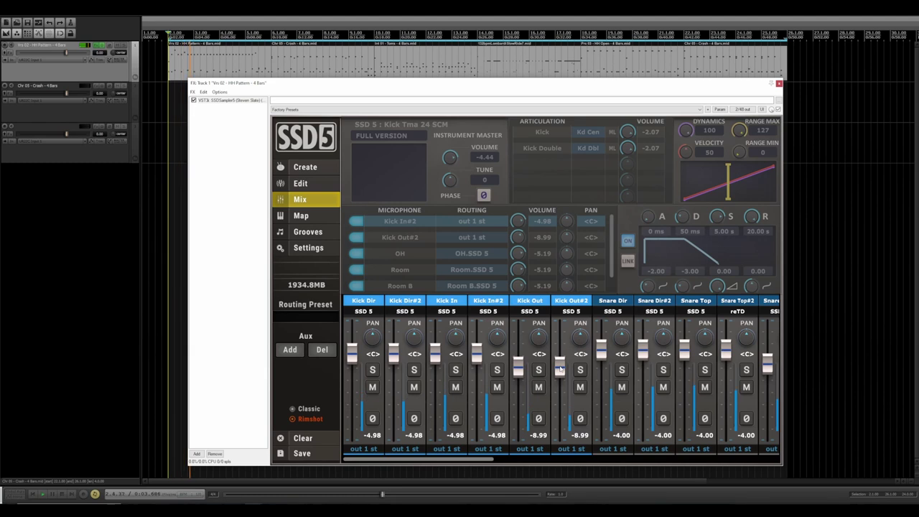
click(588, 406)
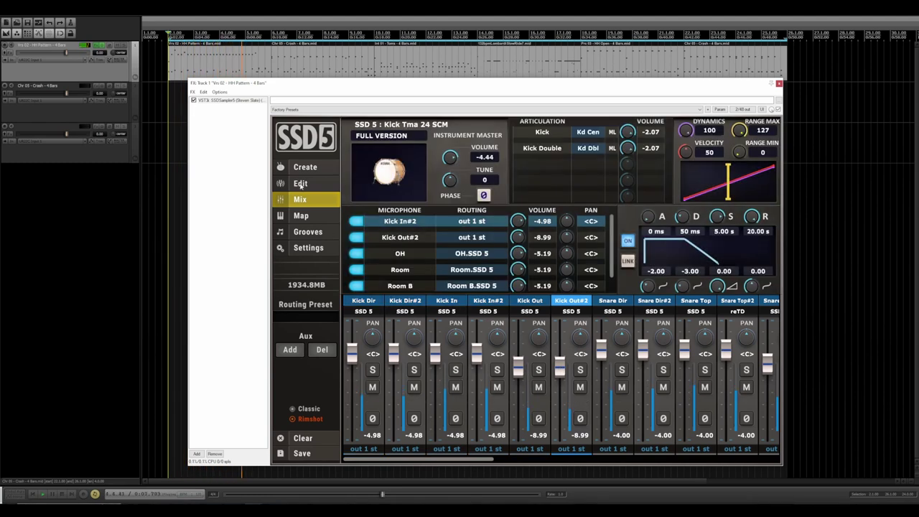
Inspect the microphone and volume settings of Kick Tommy SSD and Tom Pearl REF 10 in the Edit view.
click(301, 184)
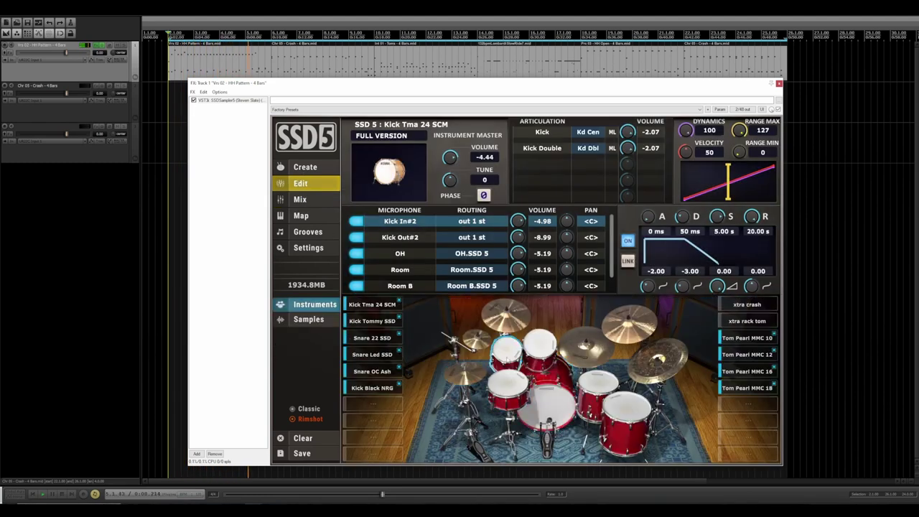
click(371, 323)
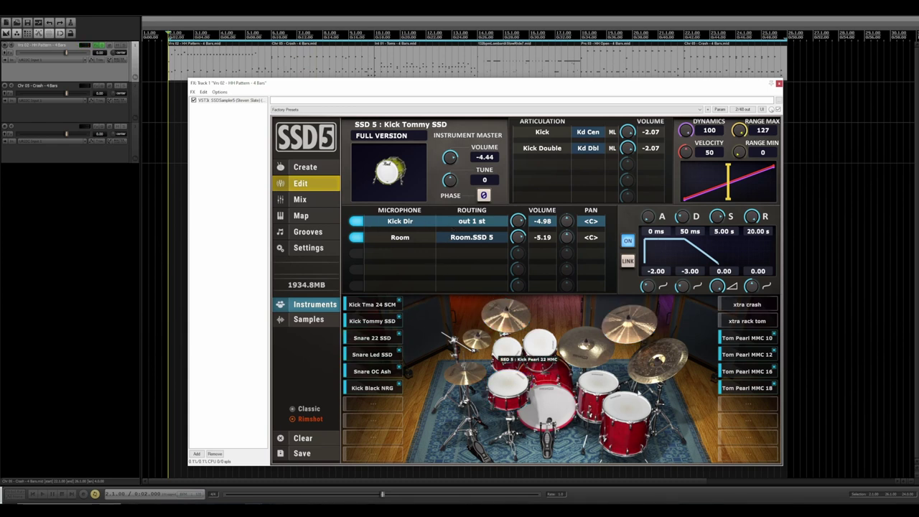
click(509, 347)
click(509, 347)
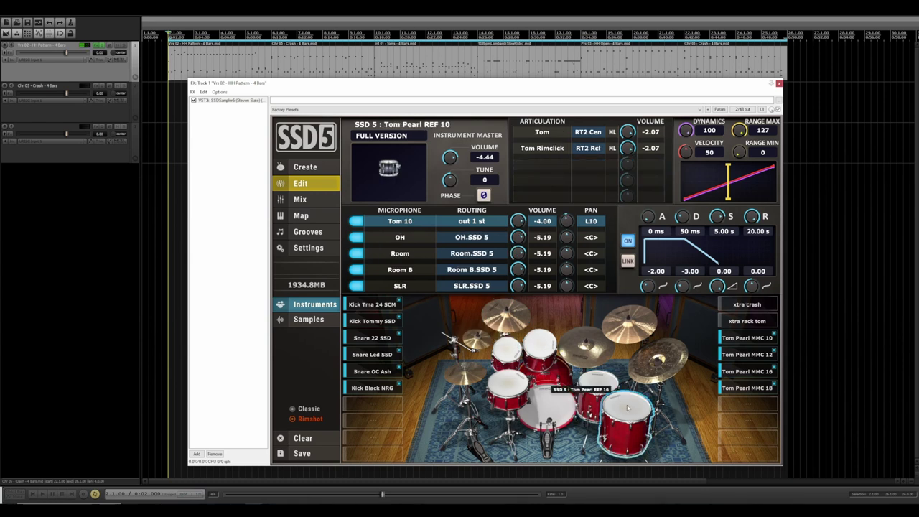
Set the main snare's Room microphone volume to -3.44 and its Room B volume to -6.13.
click(512, 382)
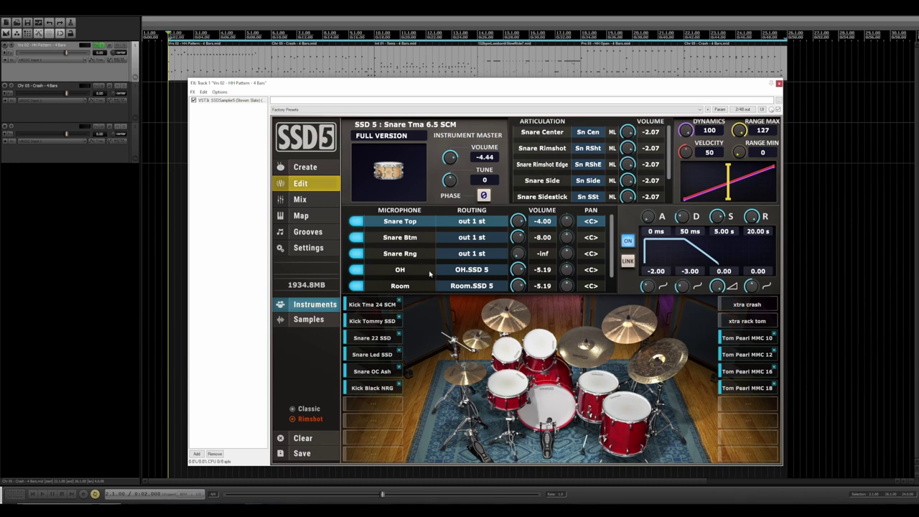
scroll(430, 272, down, 1)
scroll(517, 273, up, 2)
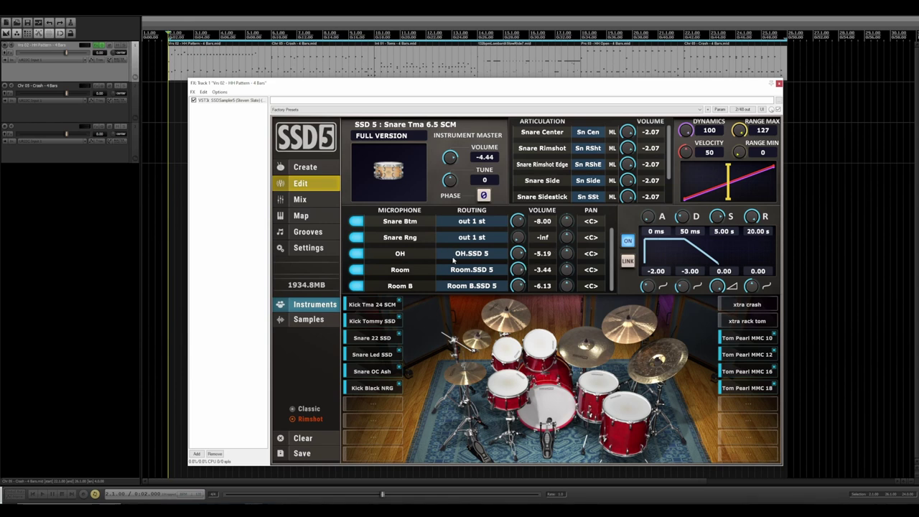
scroll(476, 242, up, 1)
Return to the instrument library and play the arrangement from the start of the Pre 03 - HH Open clip.
click(316, 168)
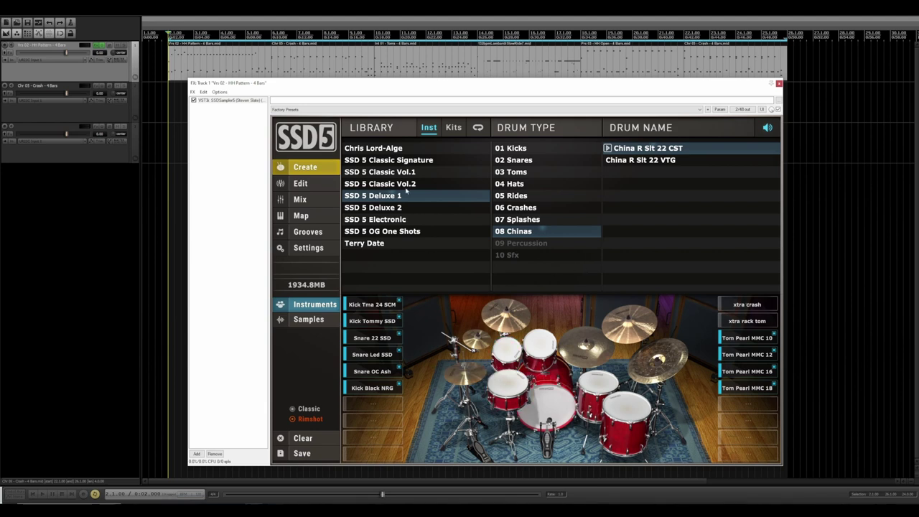
click(582, 36)
key(space)
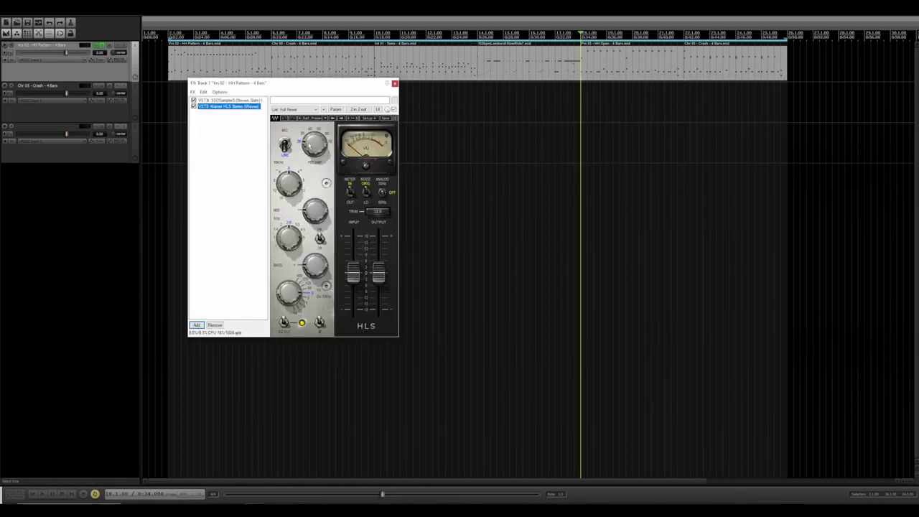
Switch the Kramer HLS input to Mic, set its preamp to 40, and adjust its treble, mid and bass EQ controls.
drag(308, 146, 308, 140)
click(284, 140)
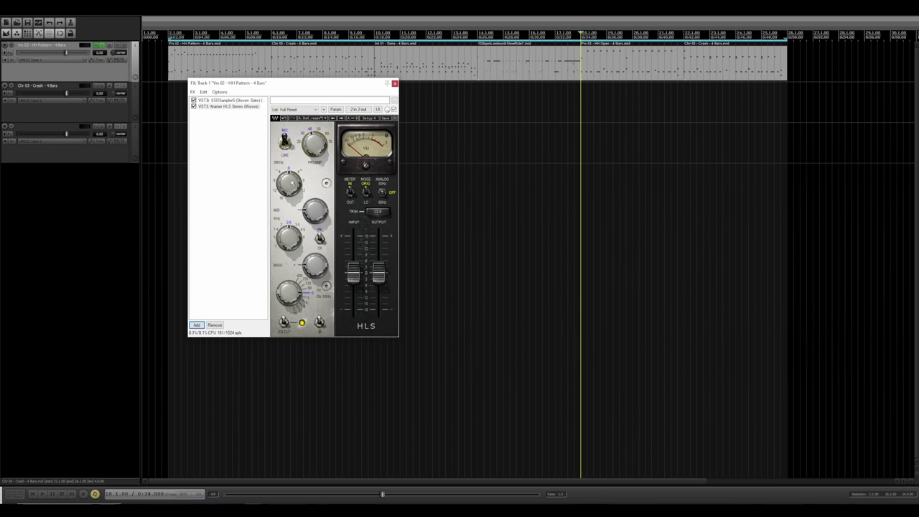
mouse_move(315, 212)
mouse_move(305, 266)
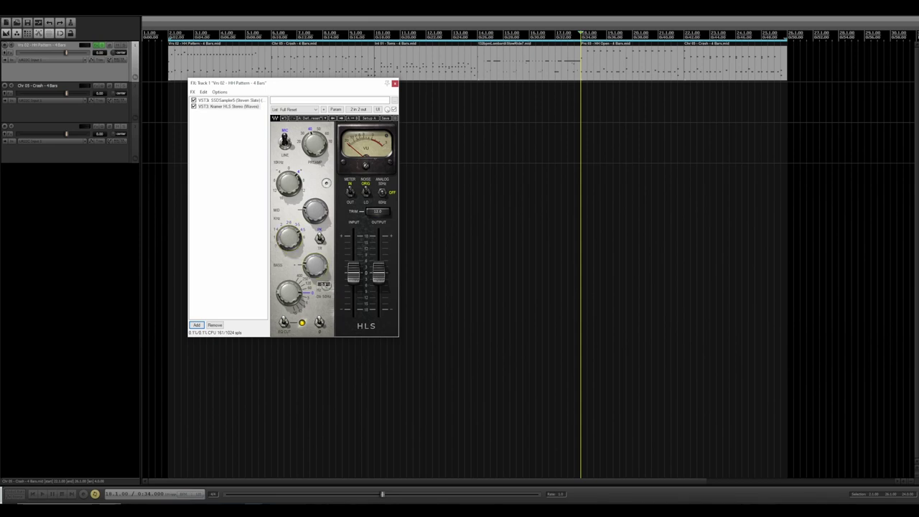
mouse_move(289, 287)
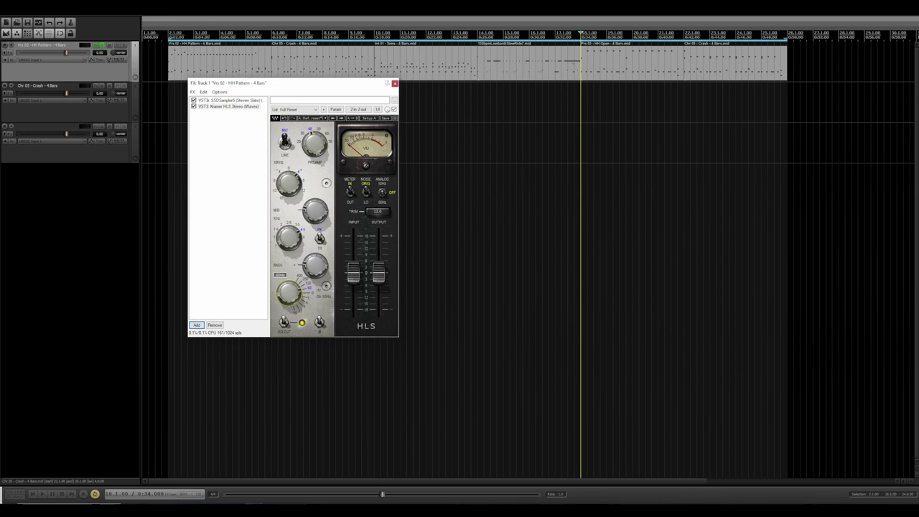
Play the arrangement from the start while bypassing and re-enabling Kramer HLS to compare the drum sound.
drag(314, 81, 419, 135)
click(167, 33)
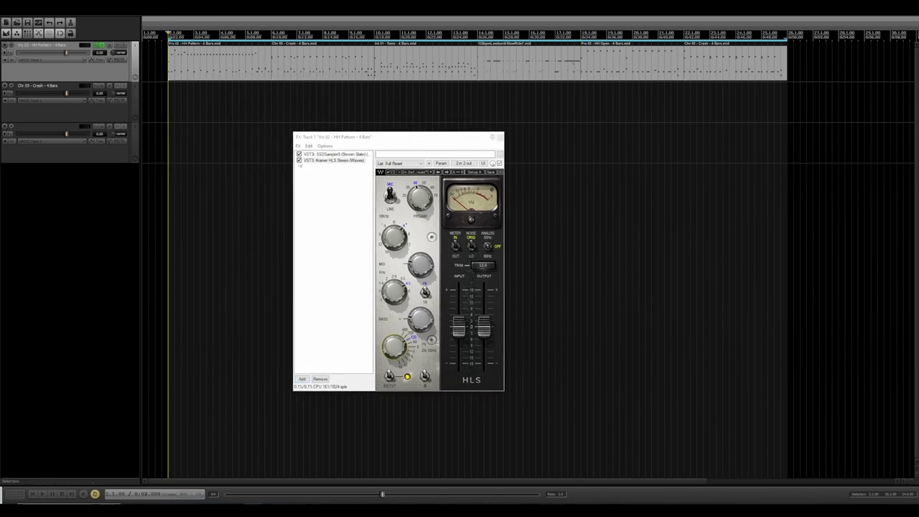
click(299, 161)
key(space)
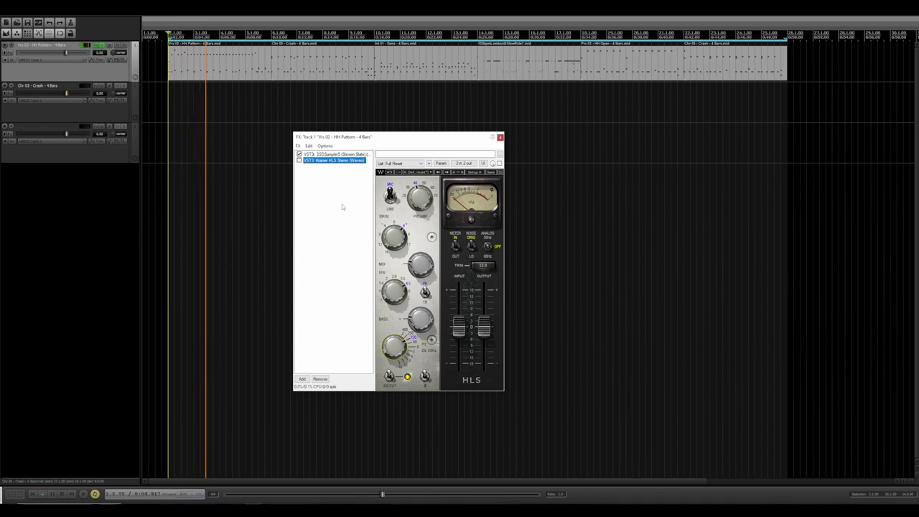
click(298, 161)
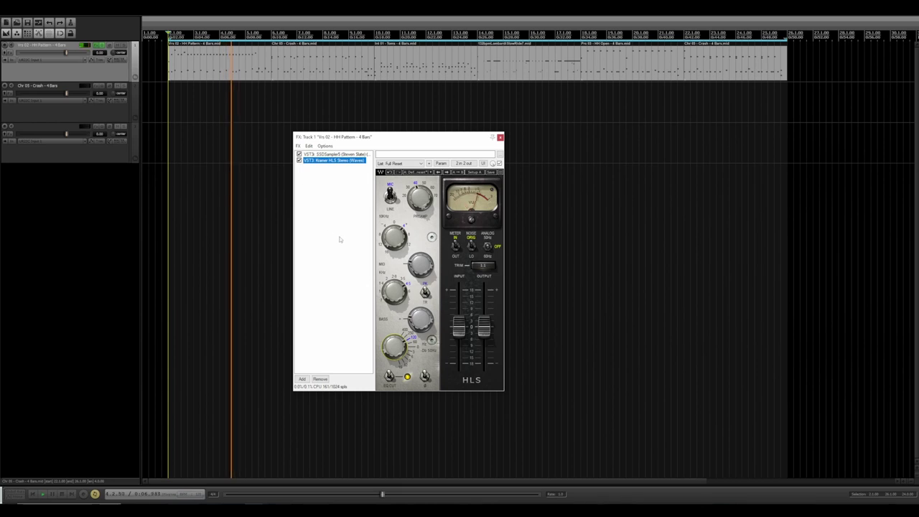
click(299, 161)
key(space)
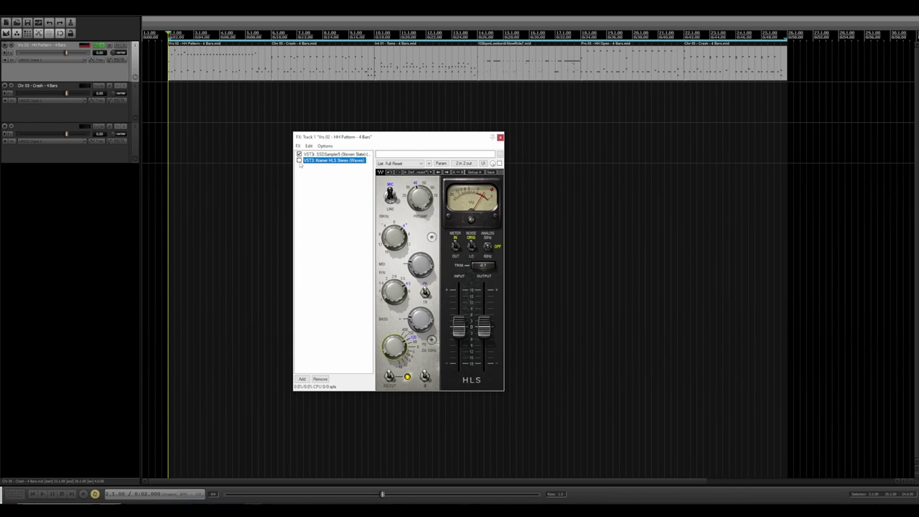
Replay the drums with Kramer HLS bypassed, re-enable it during playback, and stop.
key(space)
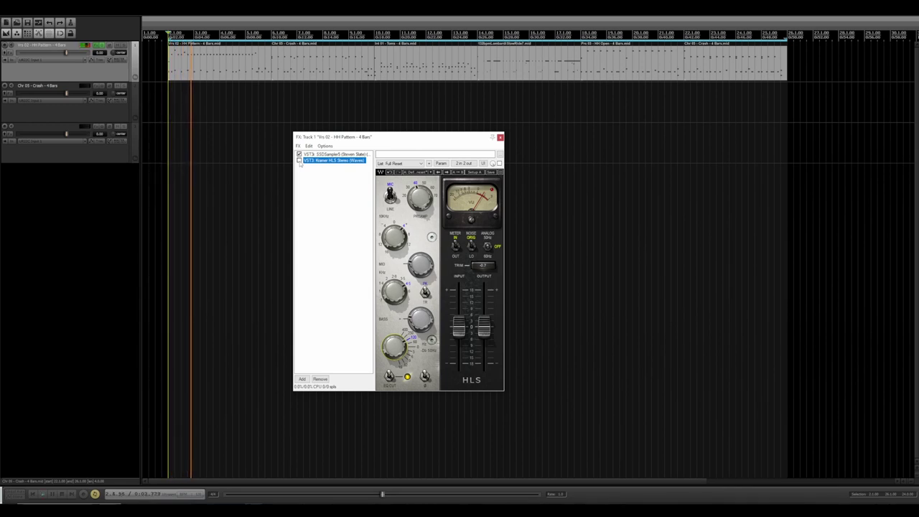
click(299, 161)
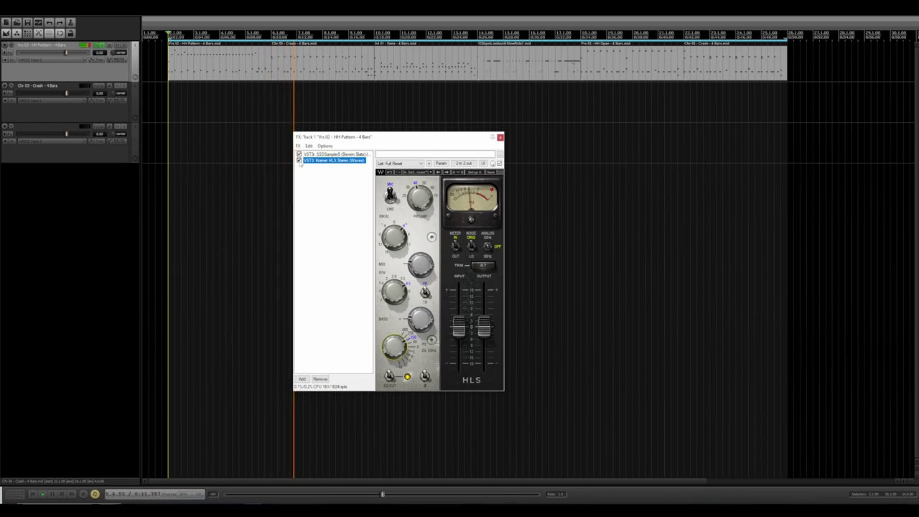
key(space)
click(89, 46)
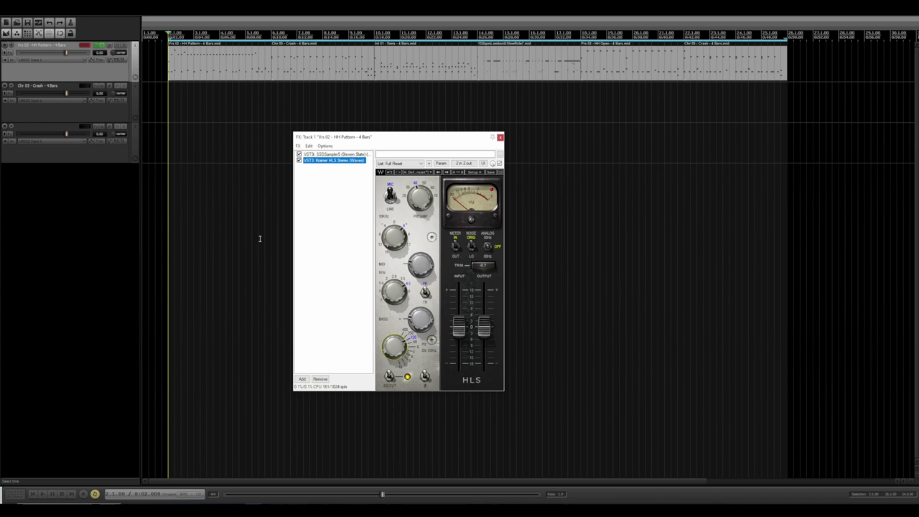
Reopen the SSDSampler5 plug-in and select the Vid Episode 2 preset from the User kits.
click(336, 154)
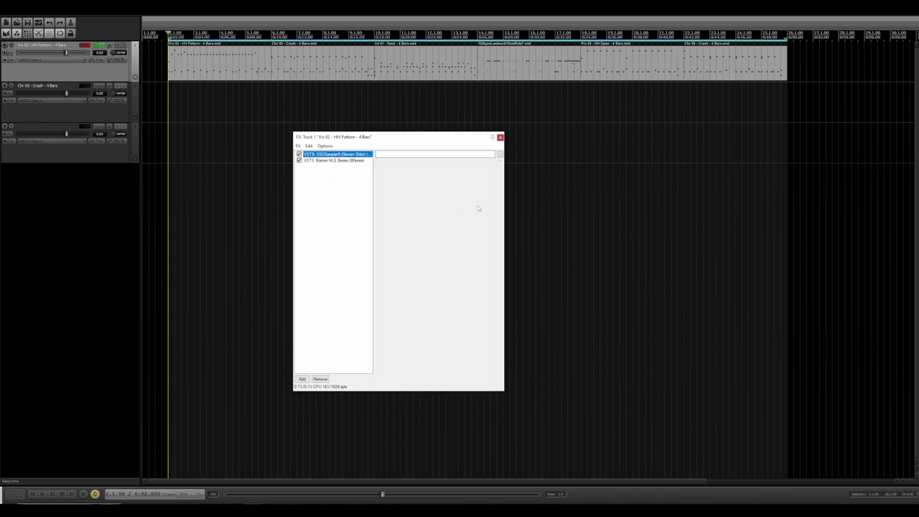
drag(514, 121, 346, 56)
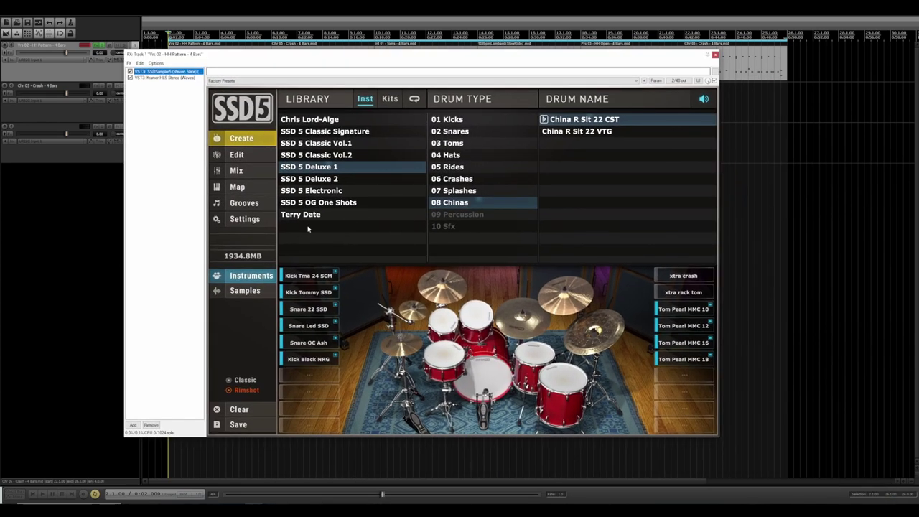
click(388, 99)
click(289, 190)
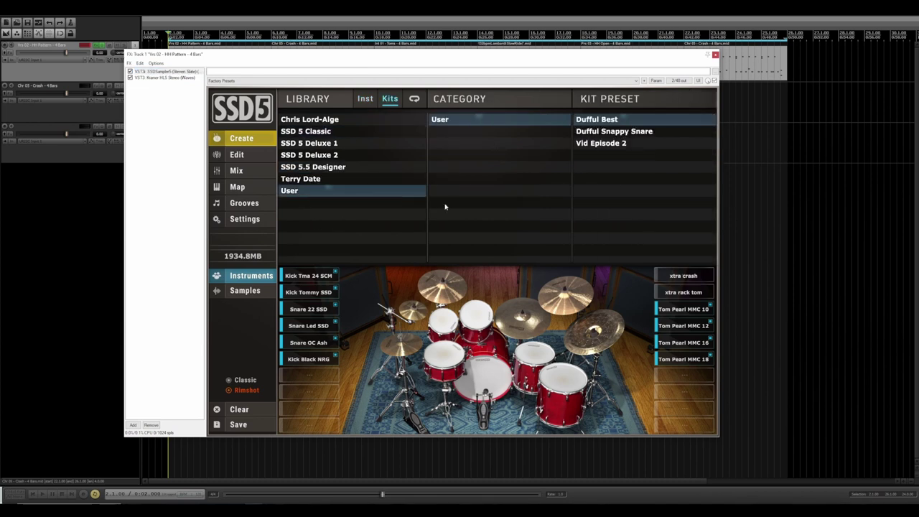
click(622, 144)
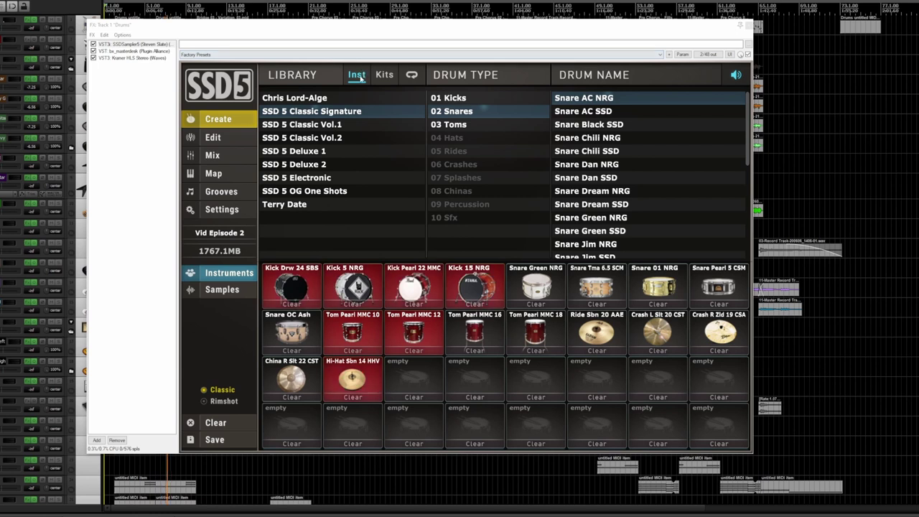
Browse the kit presets of the Chris Lord-Alge library and the Rock, Metal, Vintage and Reggae categories of SSD 5 Classic.
click(385, 75)
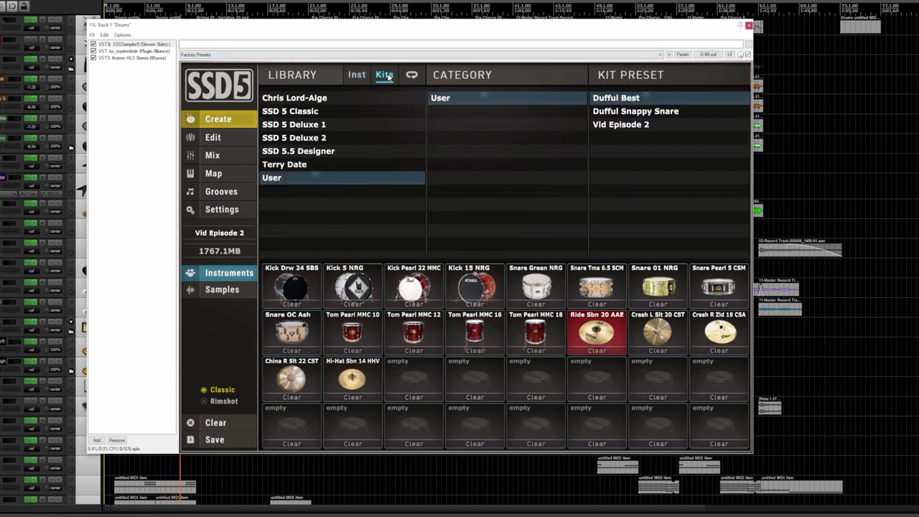
click(295, 98)
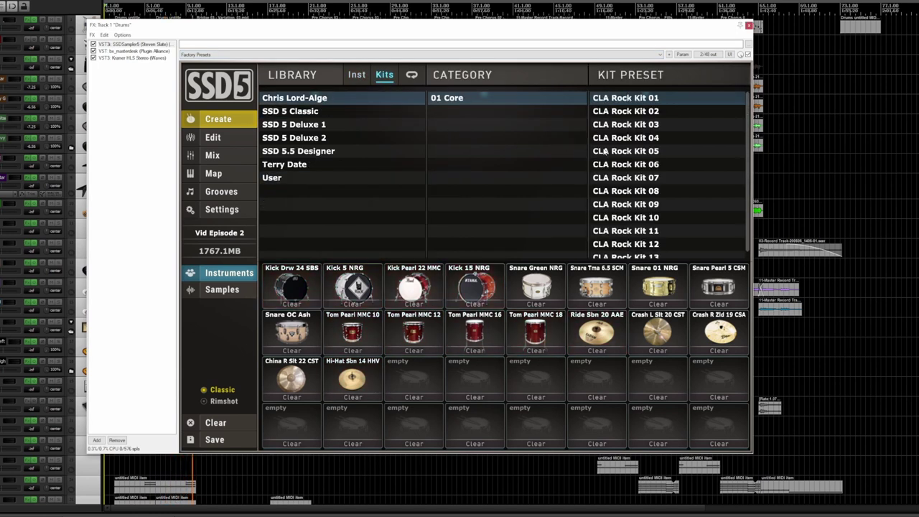
scroll(616, 155, down, 1)
click(290, 112)
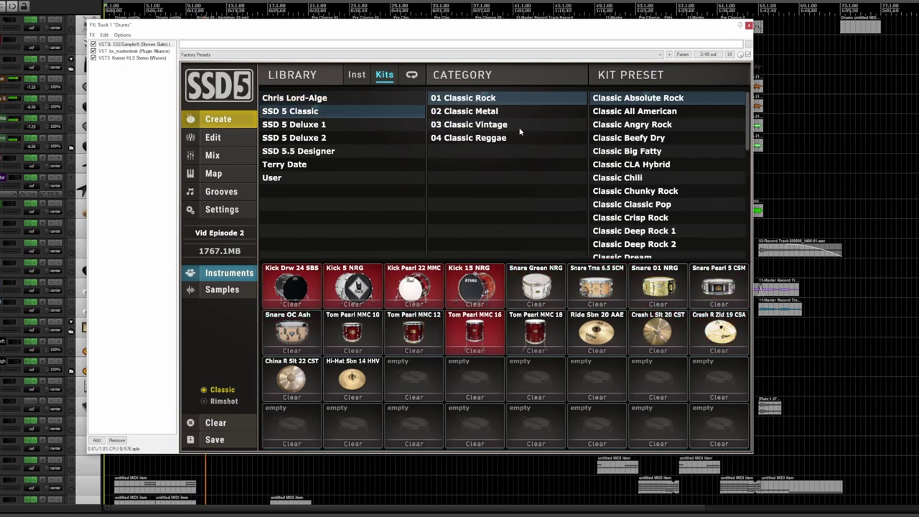
scroll(624, 131, down, 10)
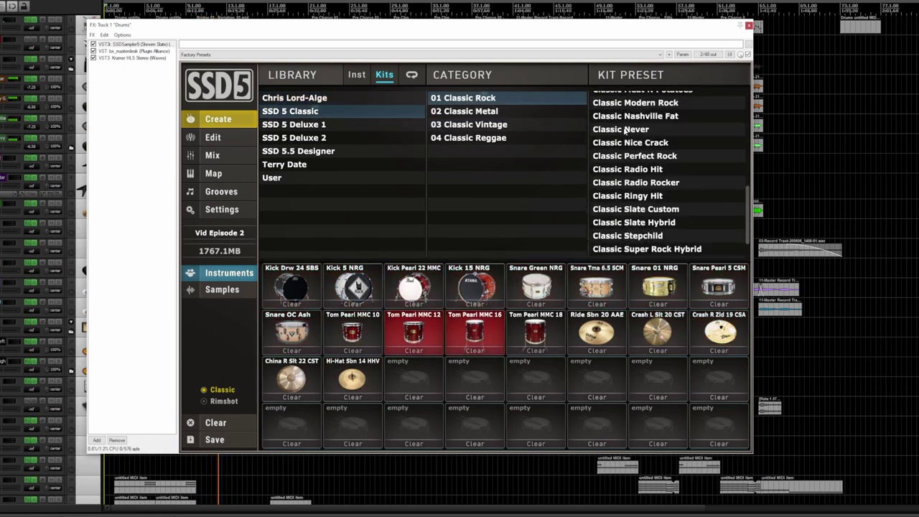
scroll(624, 132, up, 10)
click(464, 111)
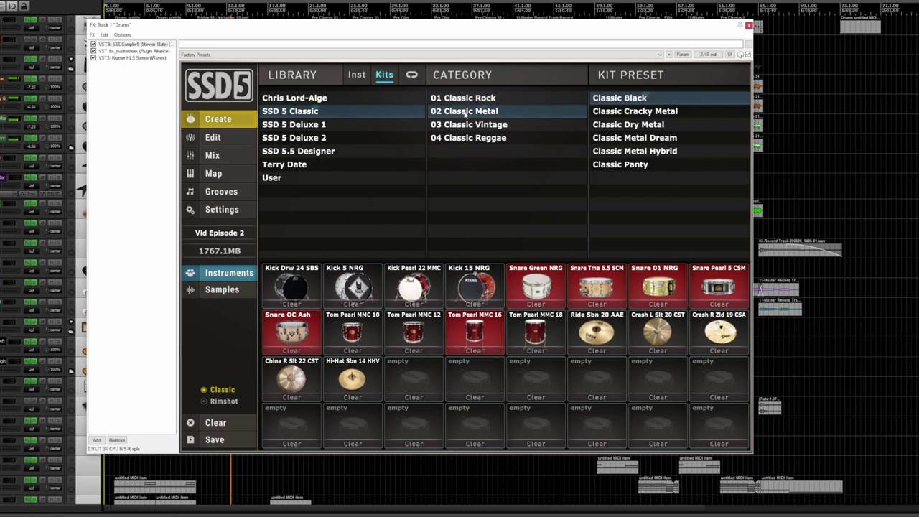
click(469, 124)
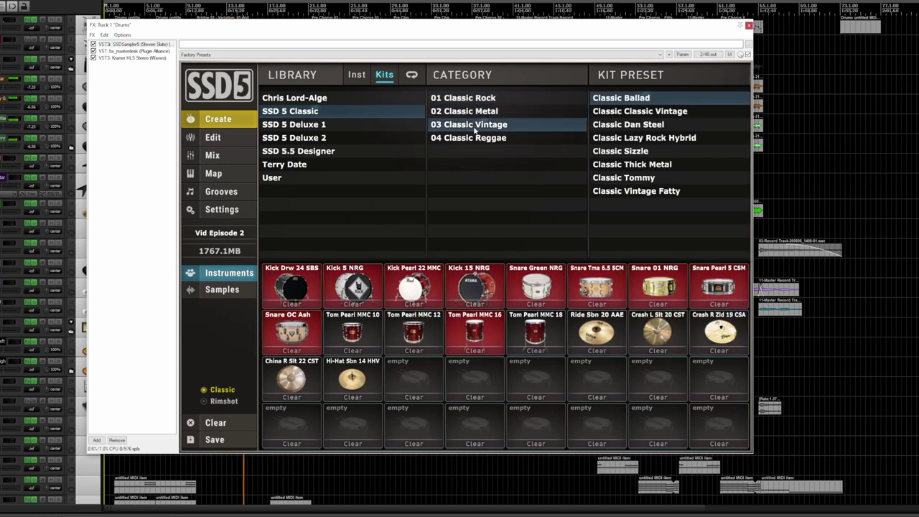
click(467, 138)
Browse the SSD 5 Deluxe 1 kit presets category by category, from Deluxe Rock through Electronic.
click(326, 124)
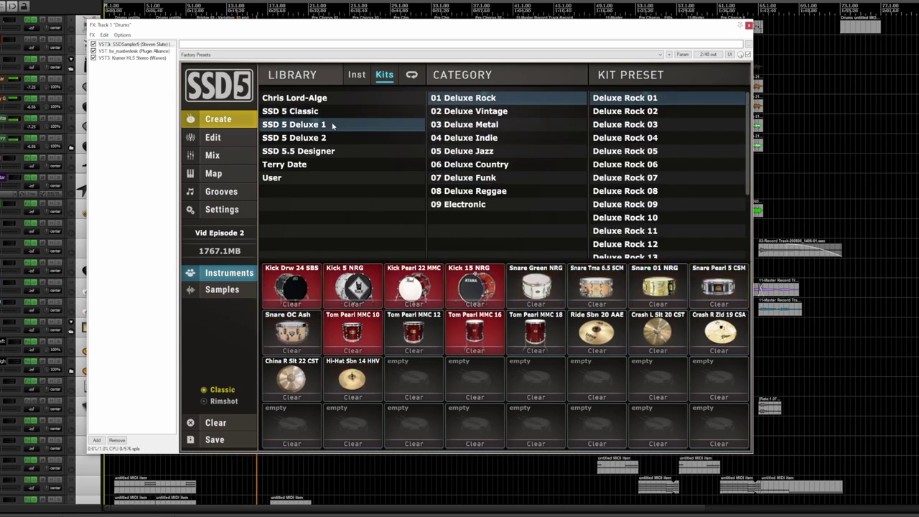
scroll(678, 125, down, 3)
scroll(678, 125, up, 3)
click(560, 111)
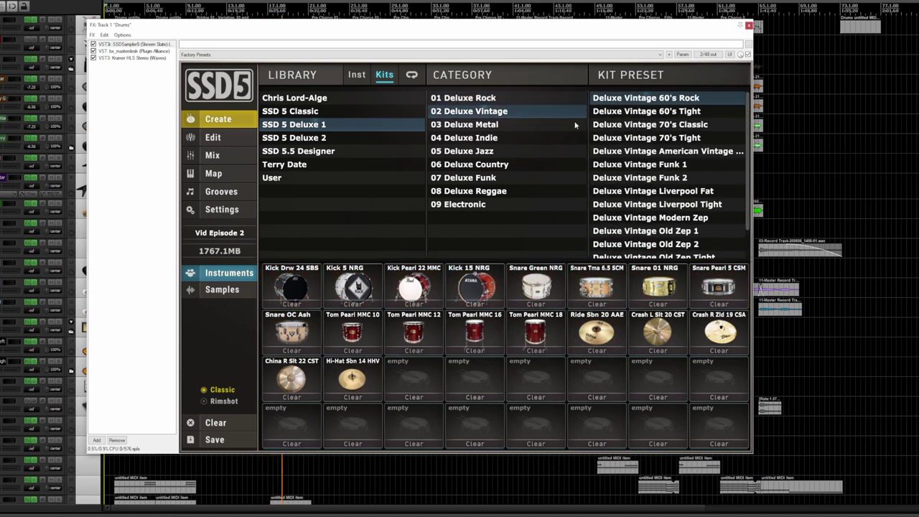
scroll(659, 130, down, 3)
scroll(659, 129, up, 3)
click(478, 124)
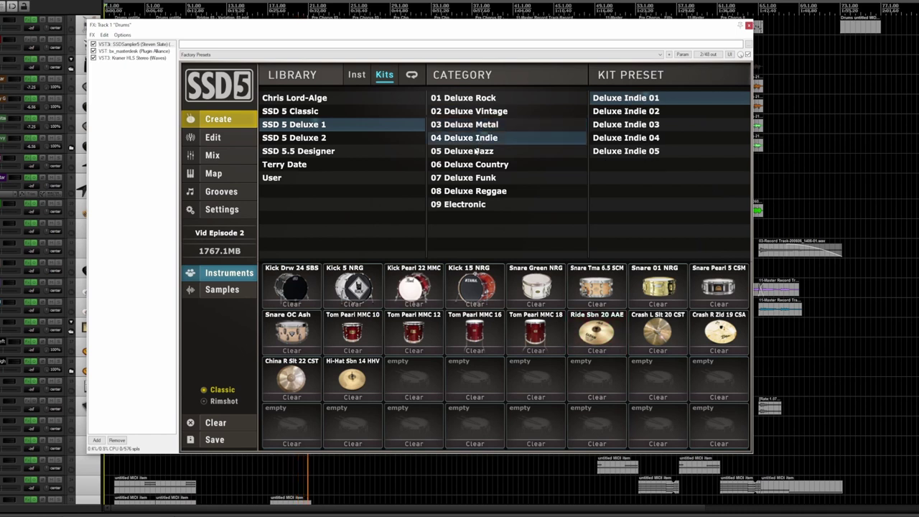
click(475, 152)
click(473, 165)
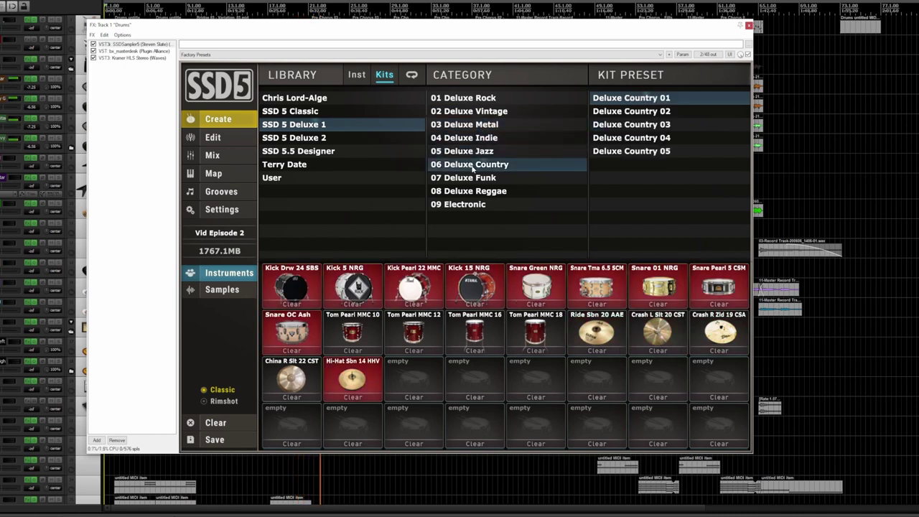
click(471, 177)
click(471, 192)
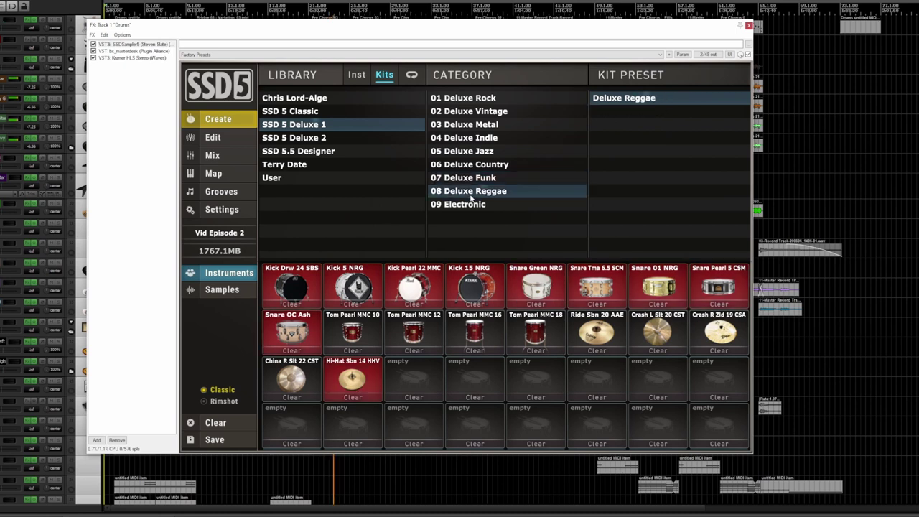
click(470, 204)
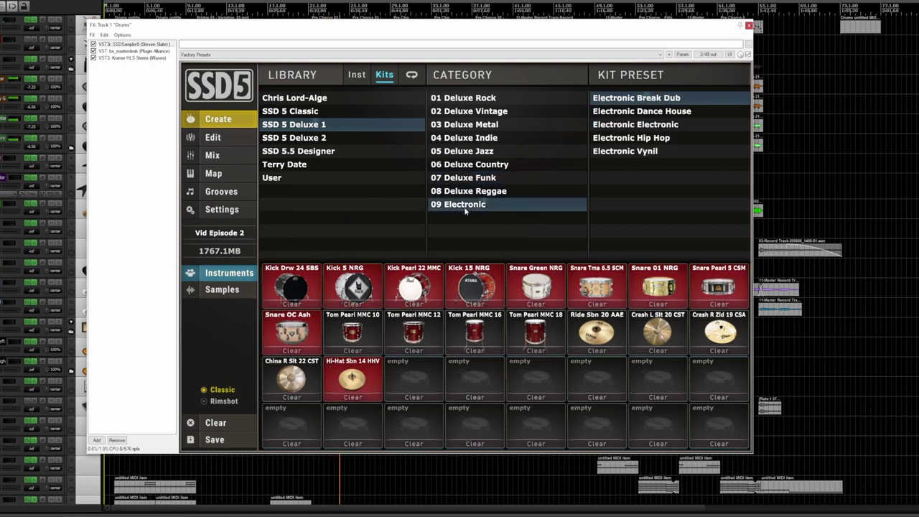
Browse the kit presets of the SSD 5 Deluxe 2, SSD 5.5 Designer and Terry Date libraries.
click(334, 138)
scroll(637, 119, down, 3)
scroll(637, 118, up, 5)
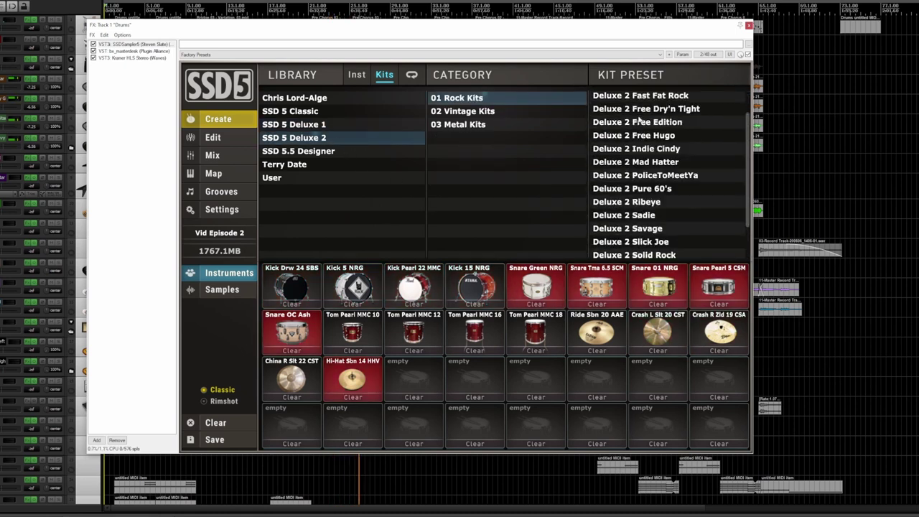
click(493, 113)
click(467, 124)
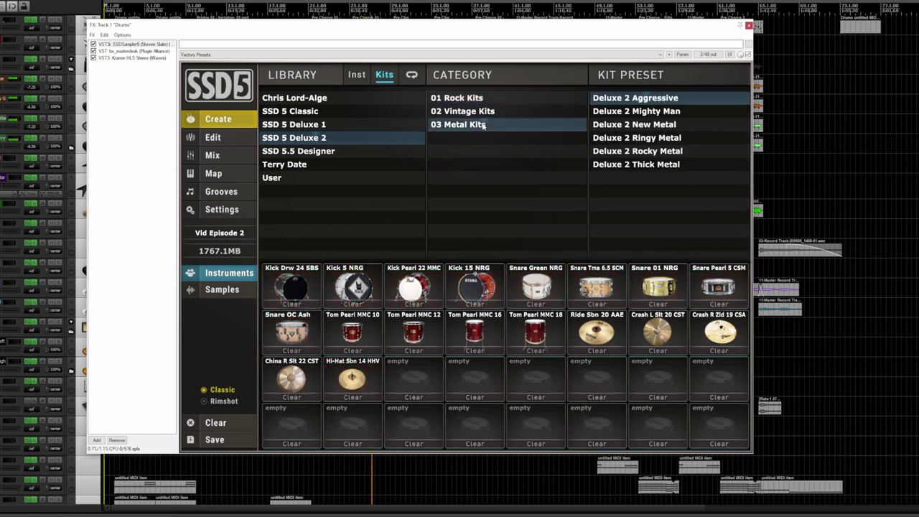
click(338, 151)
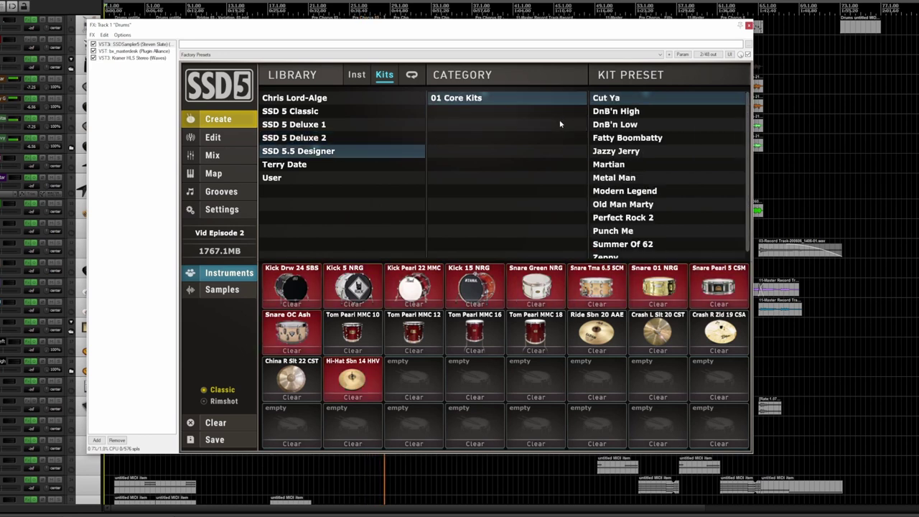
scroll(746, 192, down, 1)
click(346, 165)
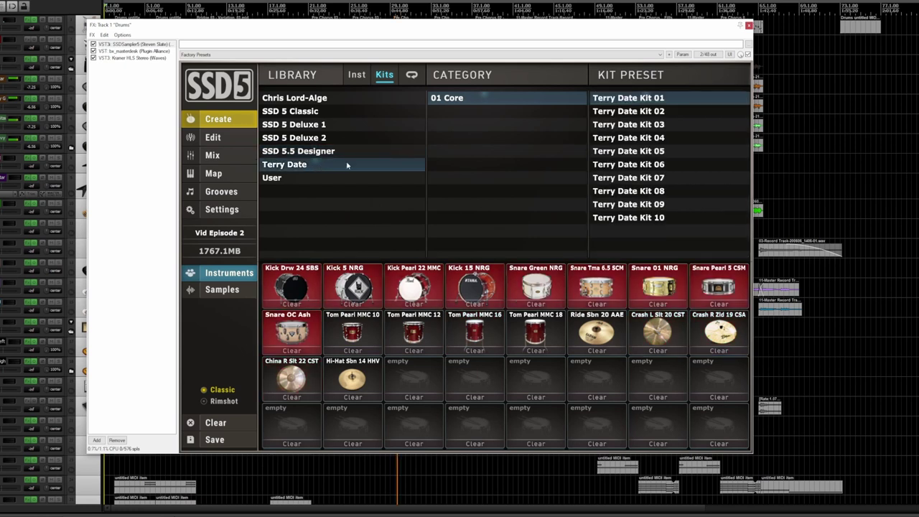
Browse the individual instruments of the Chris Lord-Alge library, covering kicks, snares, toms, hats, crashes and percussion.
click(359, 76)
click(310, 97)
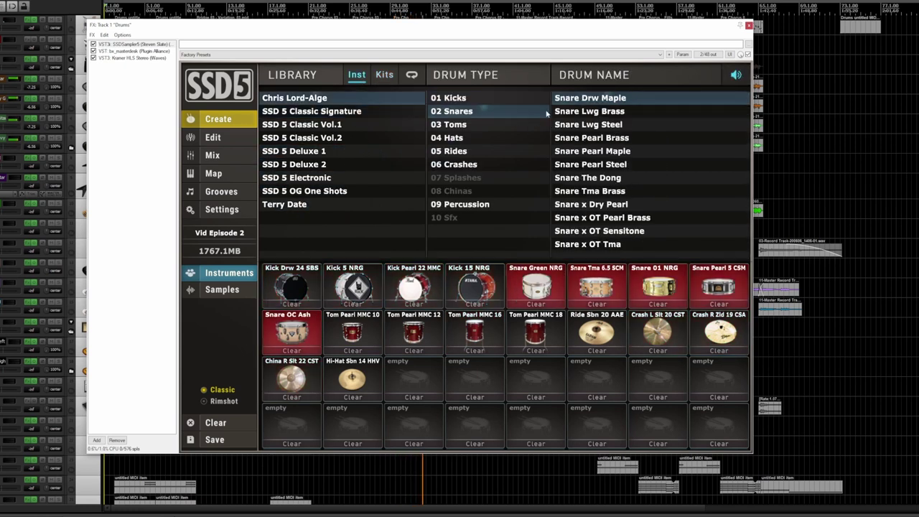
click(470, 99)
click(466, 112)
click(464, 124)
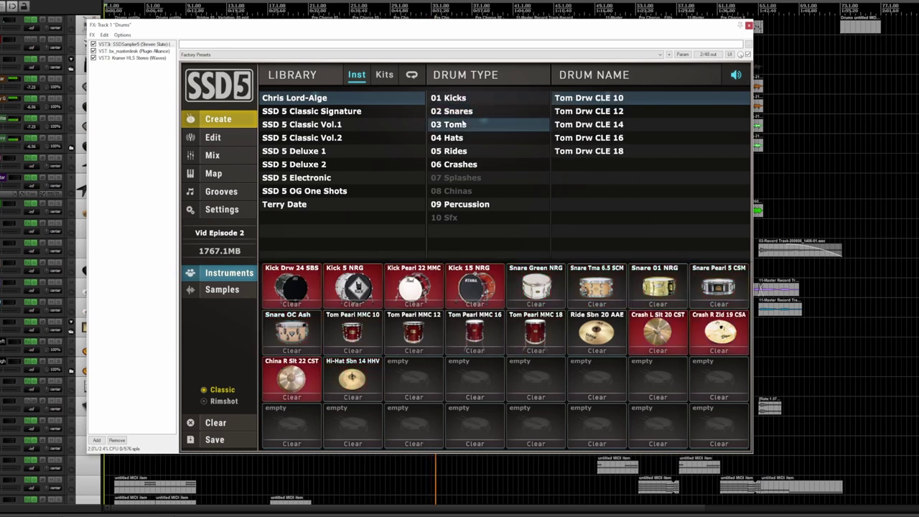
click(456, 138)
click(455, 163)
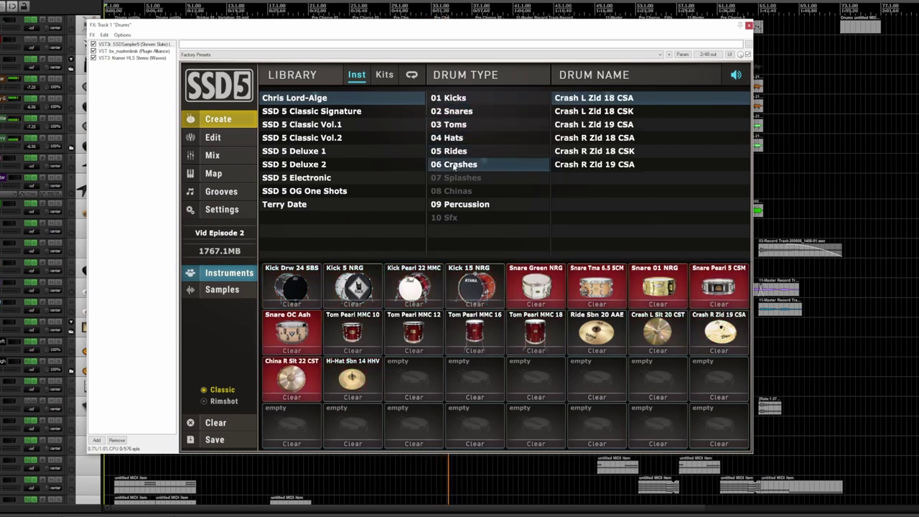
click(459, 204)
Browse the kick, snare and tom instruments across the SSD 5 Classic Signature, Classic Vol.1 and Classic Vol.2 libraries.
click(336, 113)
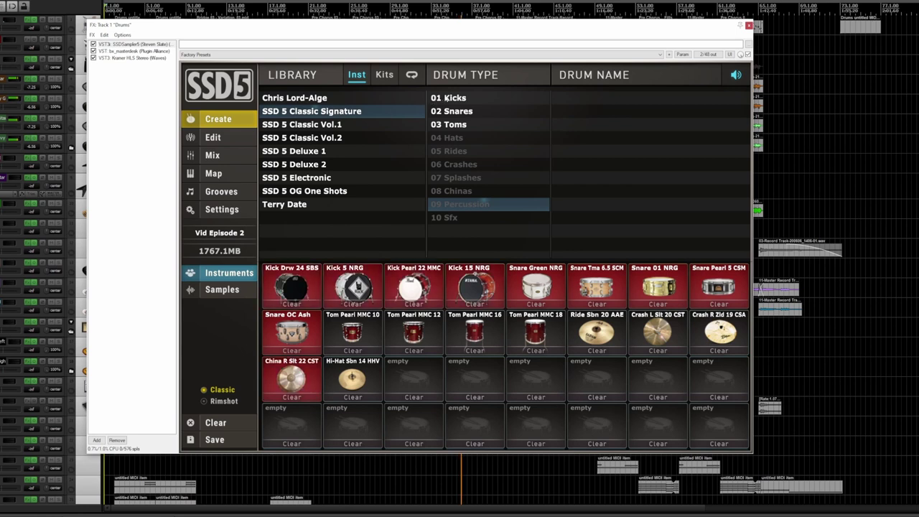
click(468, 98)
click(466, 111)
click(464, 125)
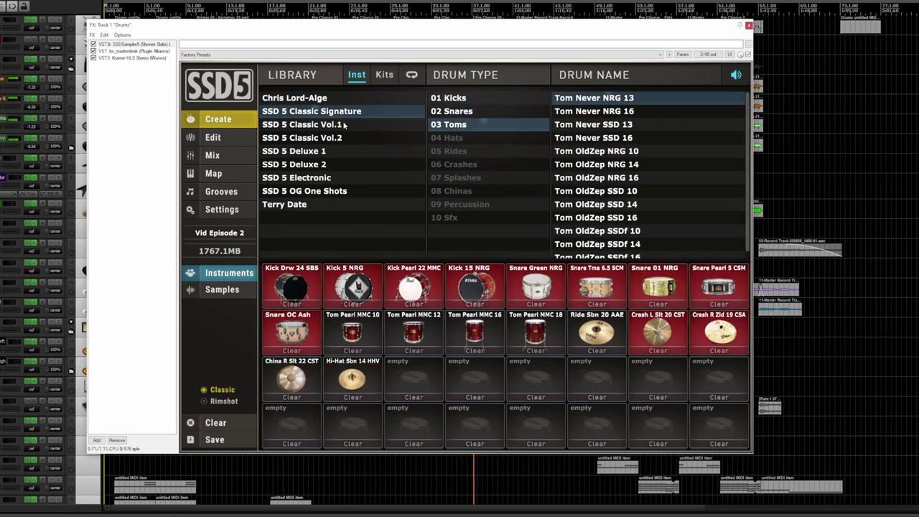
click(301, 124)
click(470, 112)
click(451, 99)
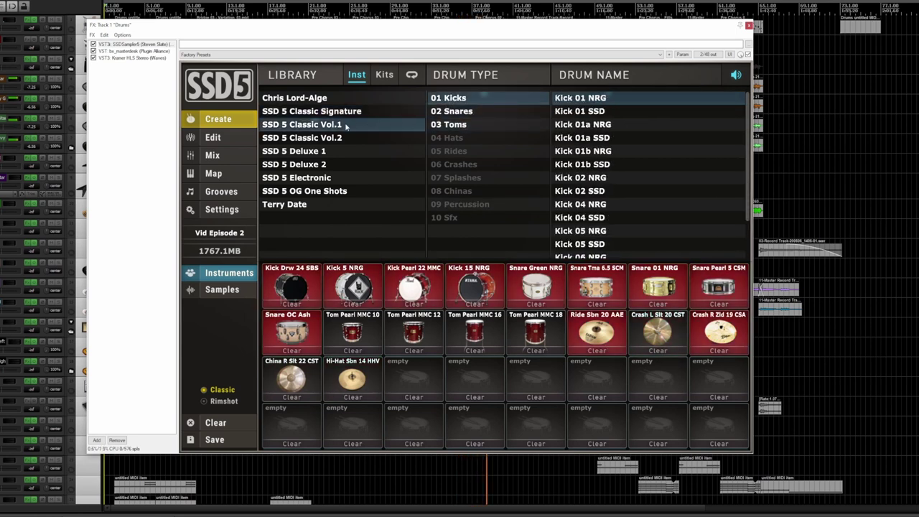
click(334, 137)
click(475, 112)
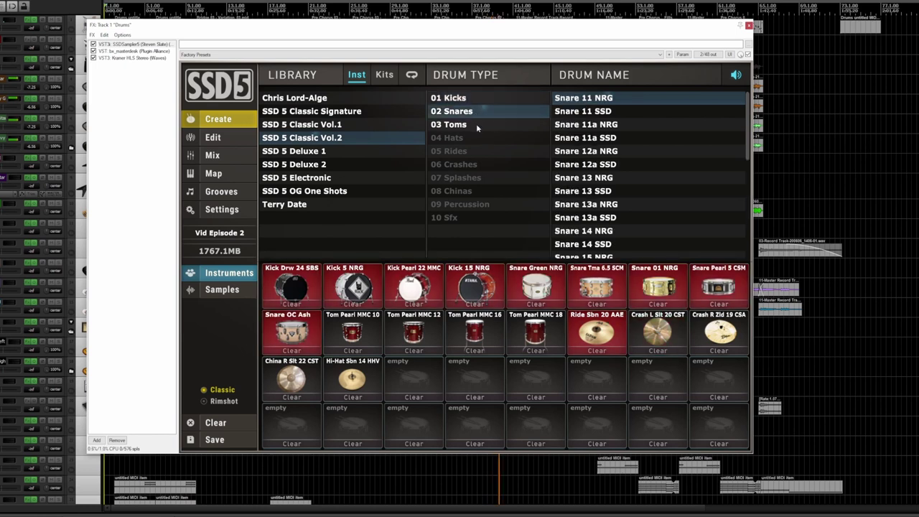
click(475, 124)
Examine the kick instruments in the SSD 5 Deluxe 1 library.
click(323, 151)
click(459, 98)
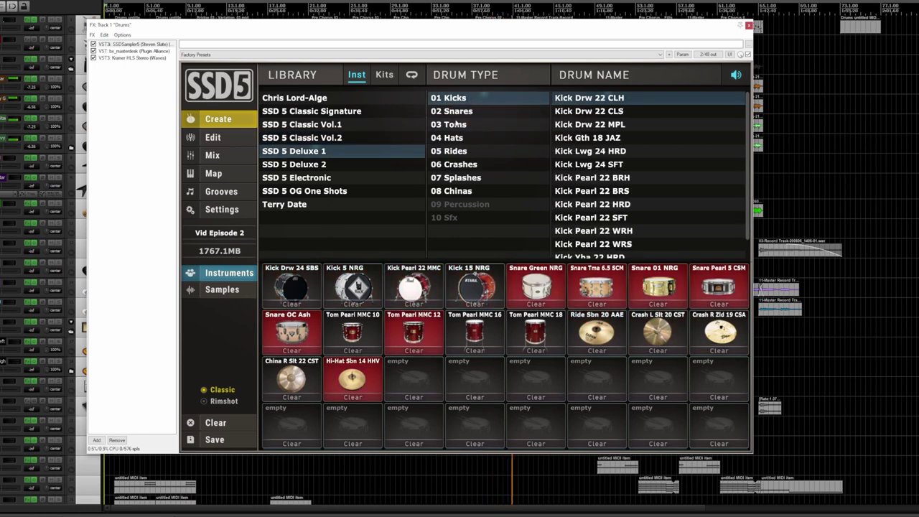